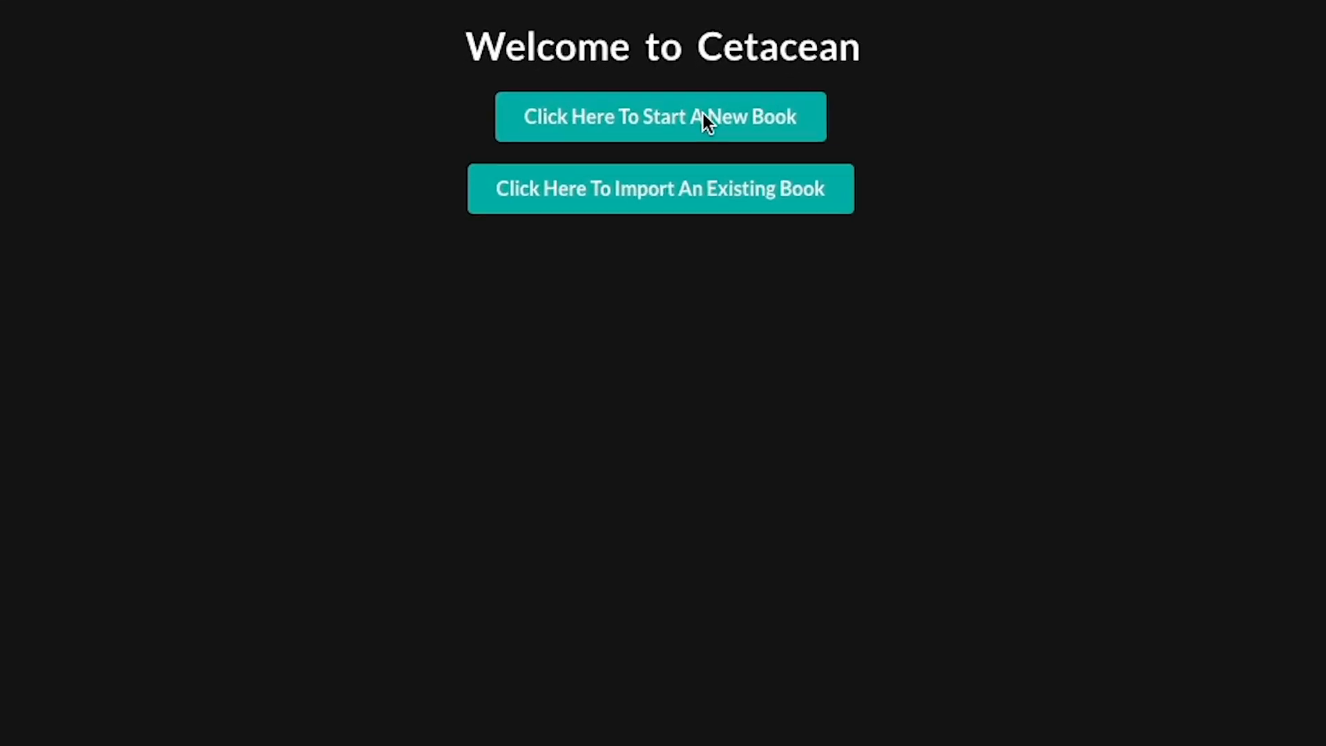
# Start a new book titled "Grandma's a DJ" and open it for writing in the Brainstorm view
pyautogui.click(683, 131)
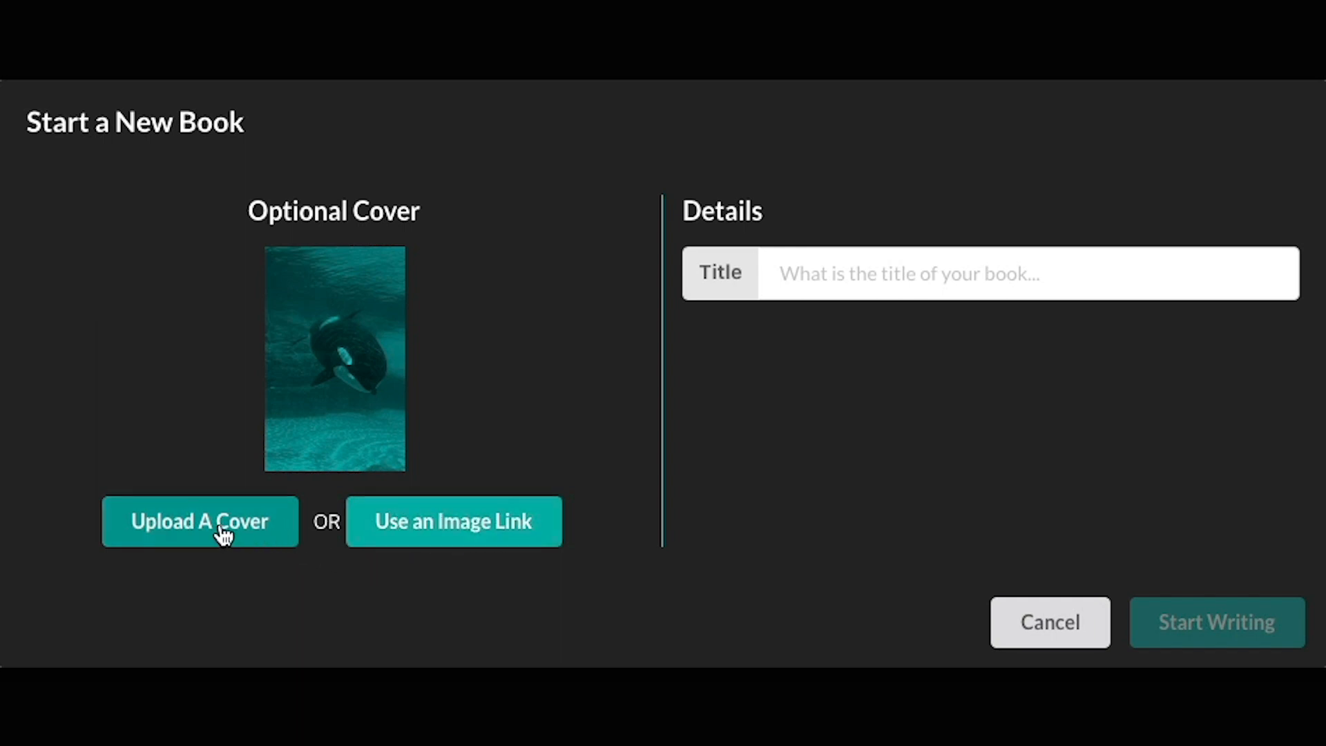
pyautogui.click(889, 283)
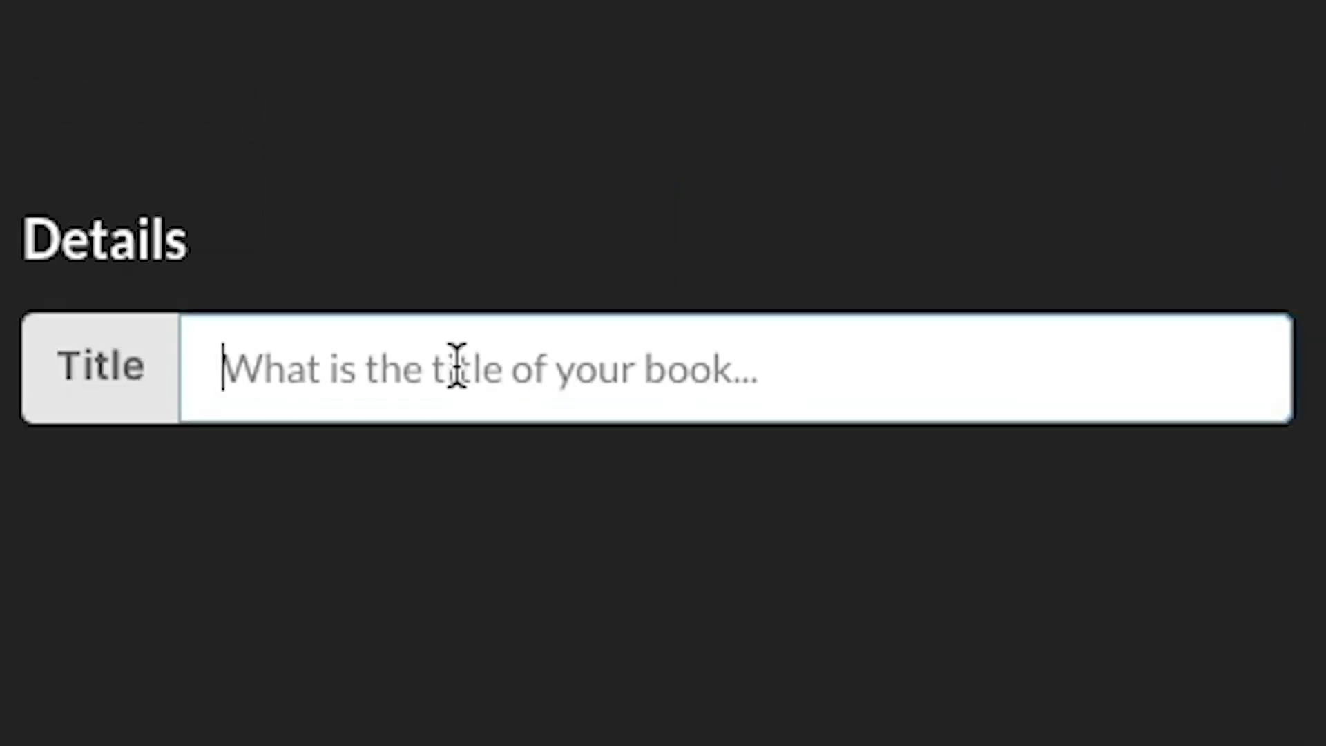
pyautogui.write('Grand')
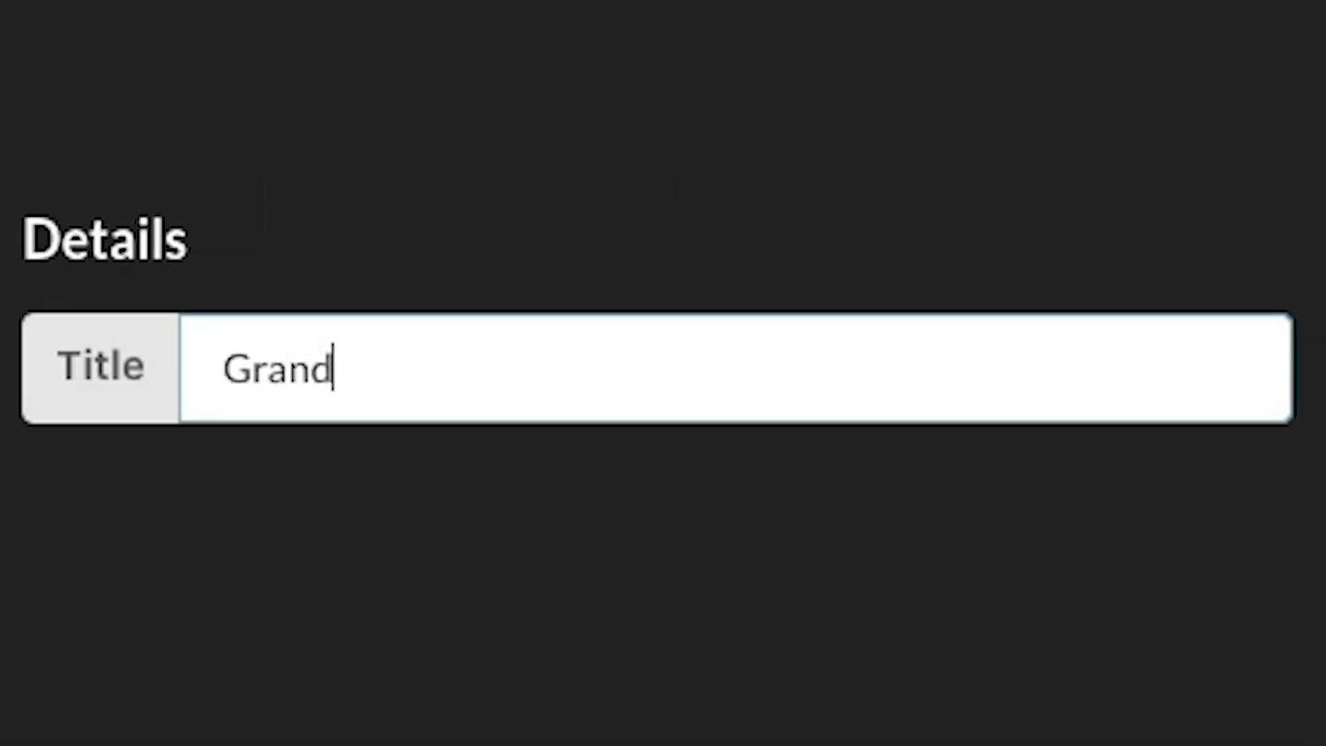
pyautogui.write("ma's a DJ")
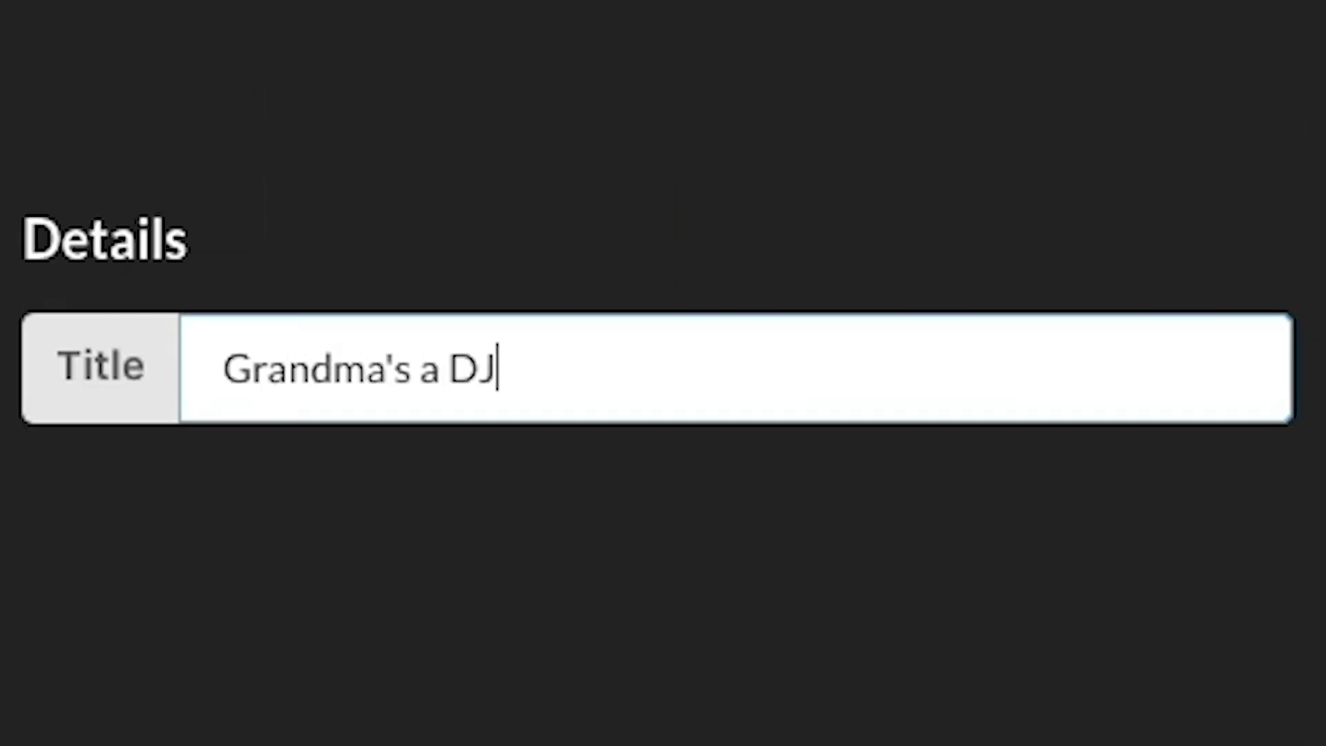
pyautogui.press('Tab')
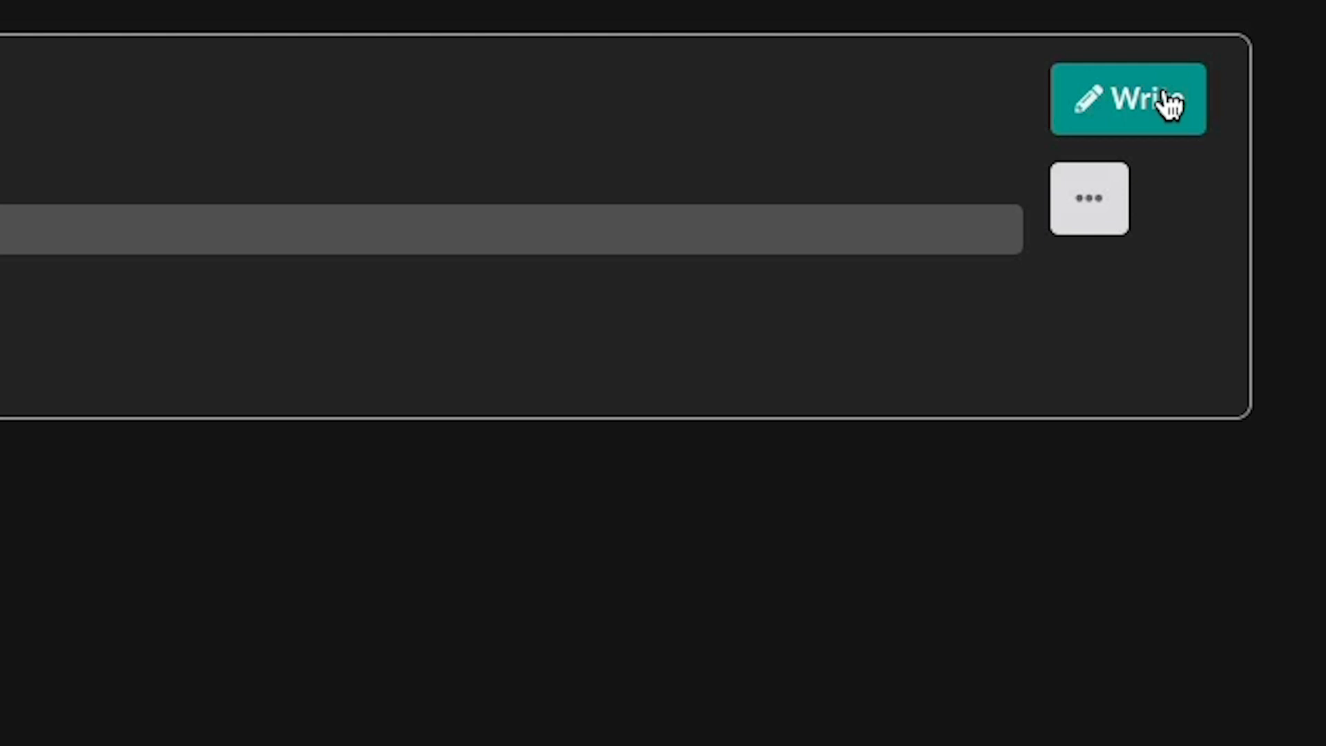
pyautogui.click(1167, 102)
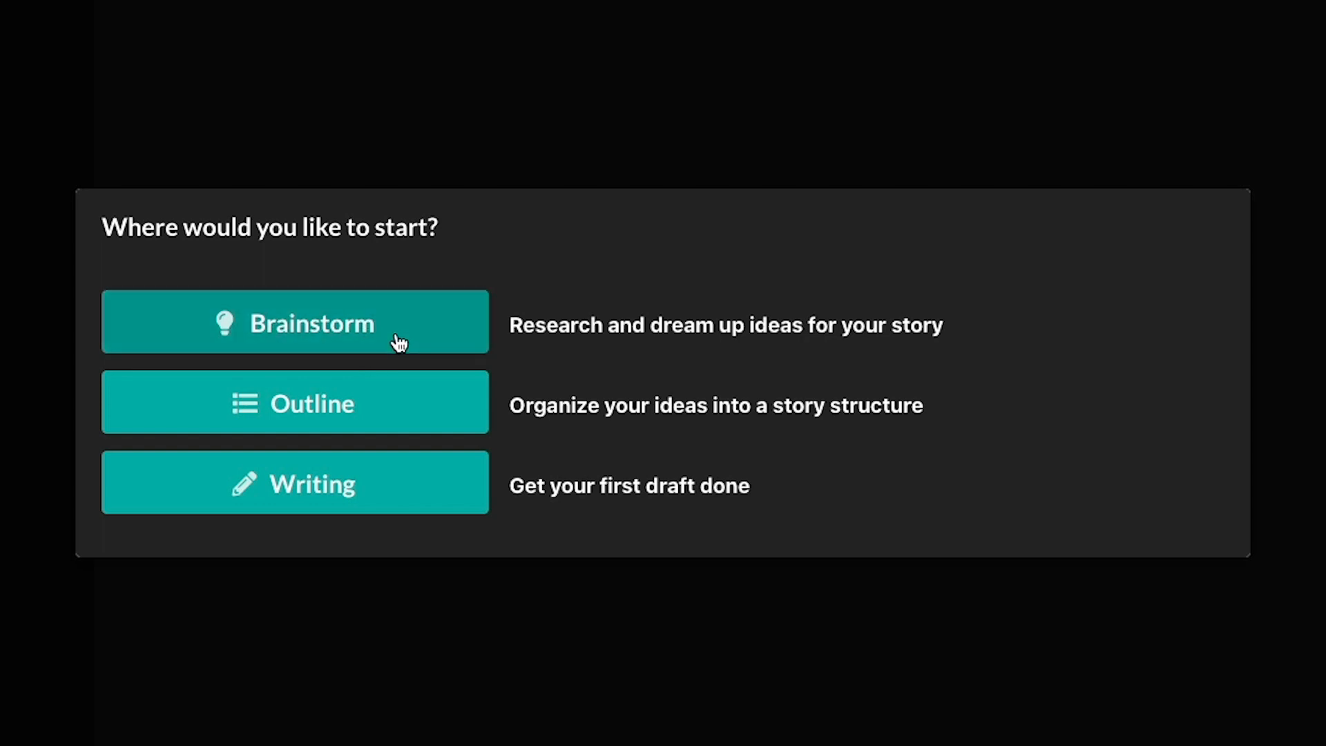
pyautogui.click(442, 333)
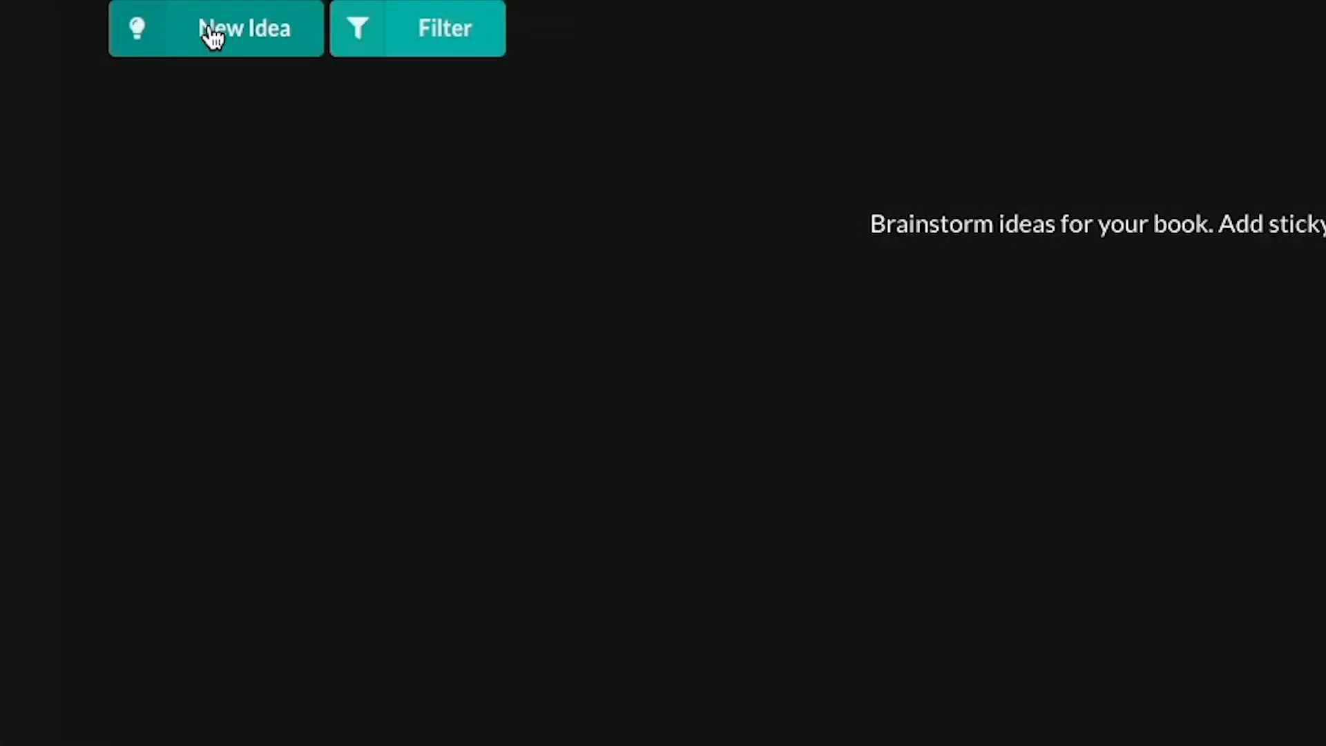
# Add a sticky note to the idea board reading "Grandma becomes a DJ to connect with her grandson"
pyautogui.click(212, 36)
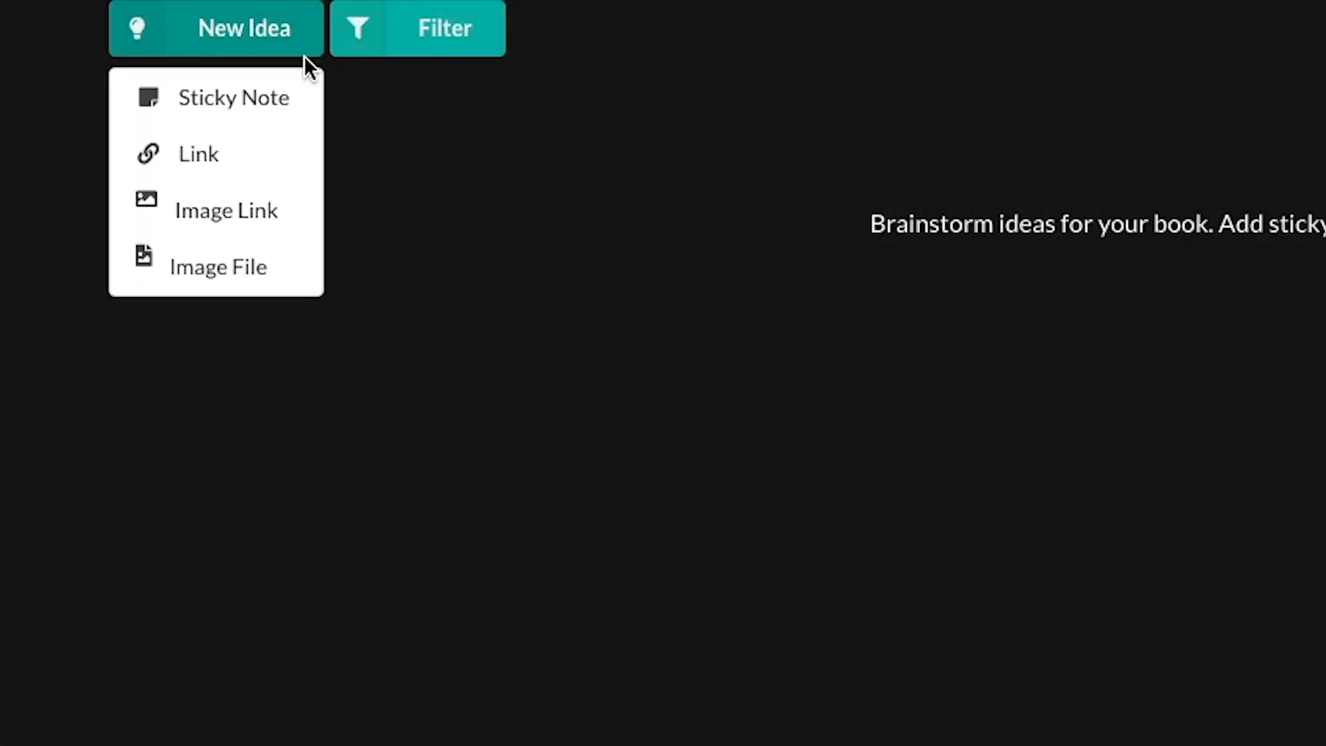
pyautogui.click(263, 101)
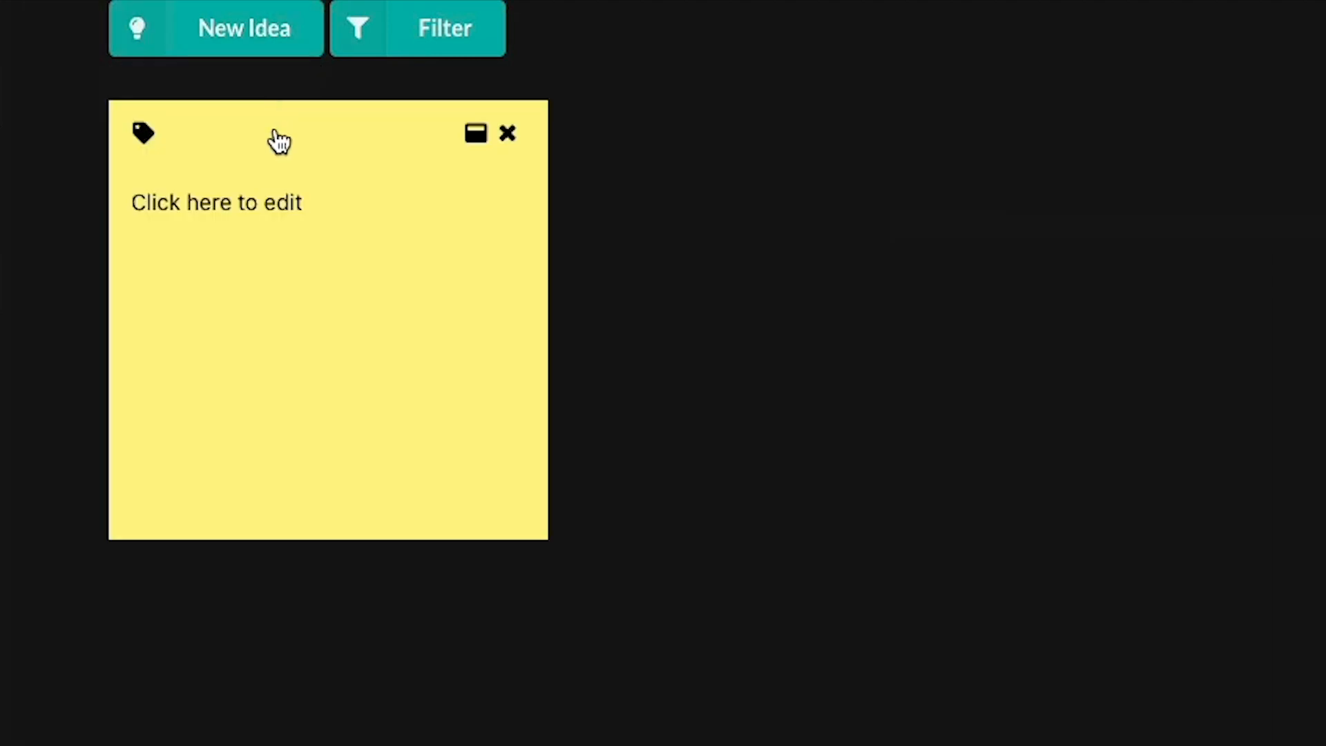
pyautogui.click(233, 204)
pyautogui.write('Gra')
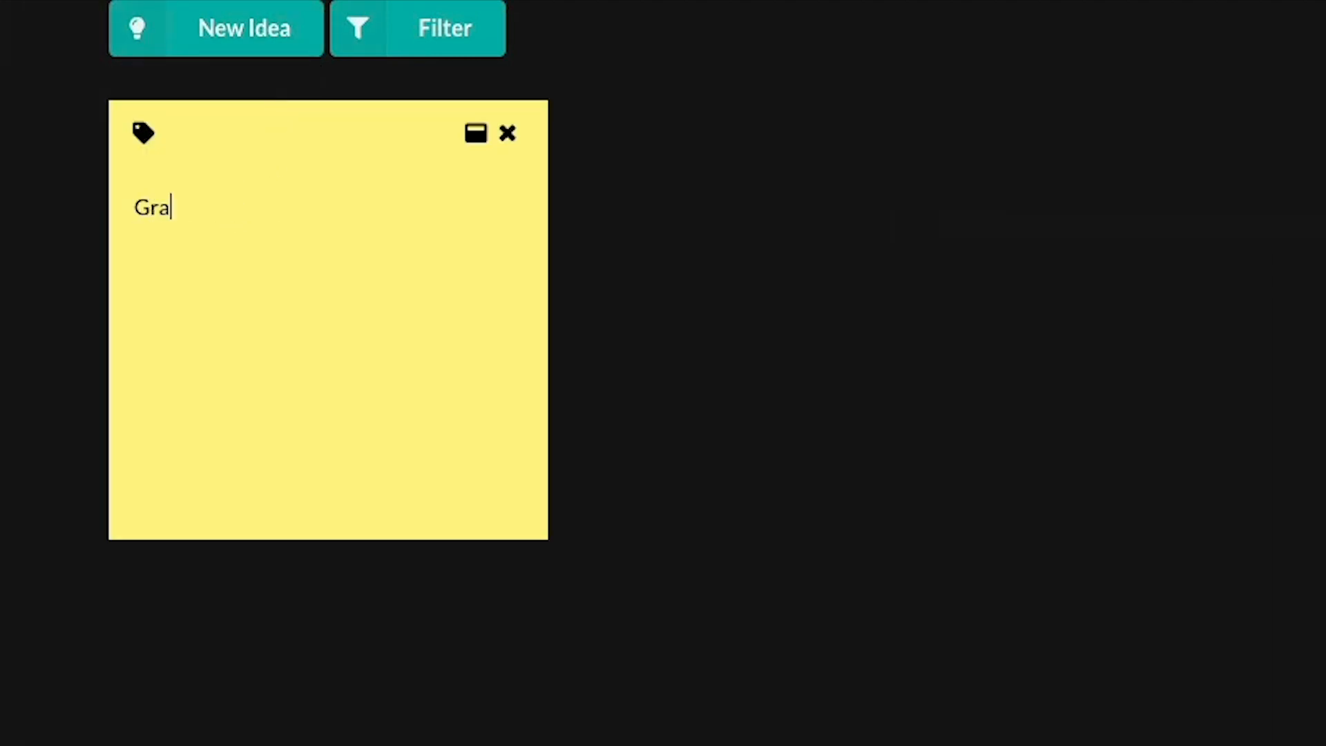
pyautogui.write('ndma becomes')
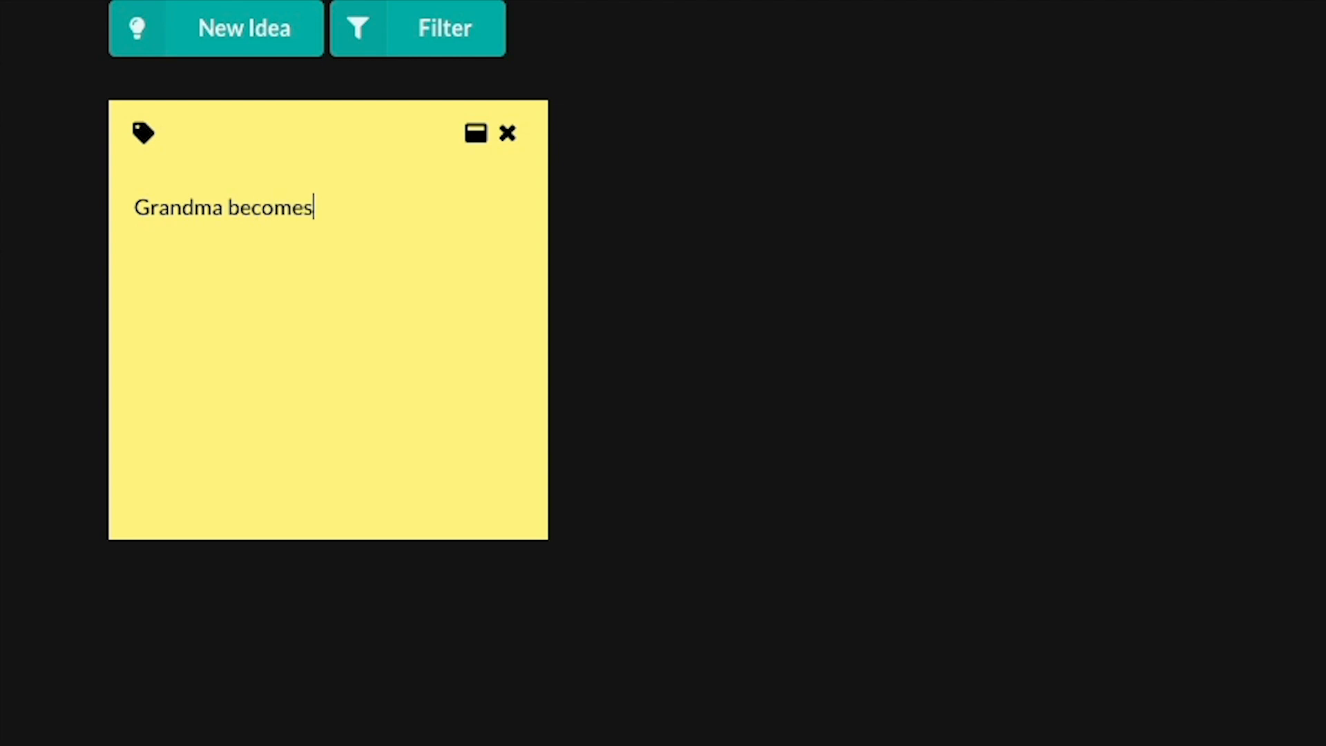
pyautogui.write(' a DJ to connect w')
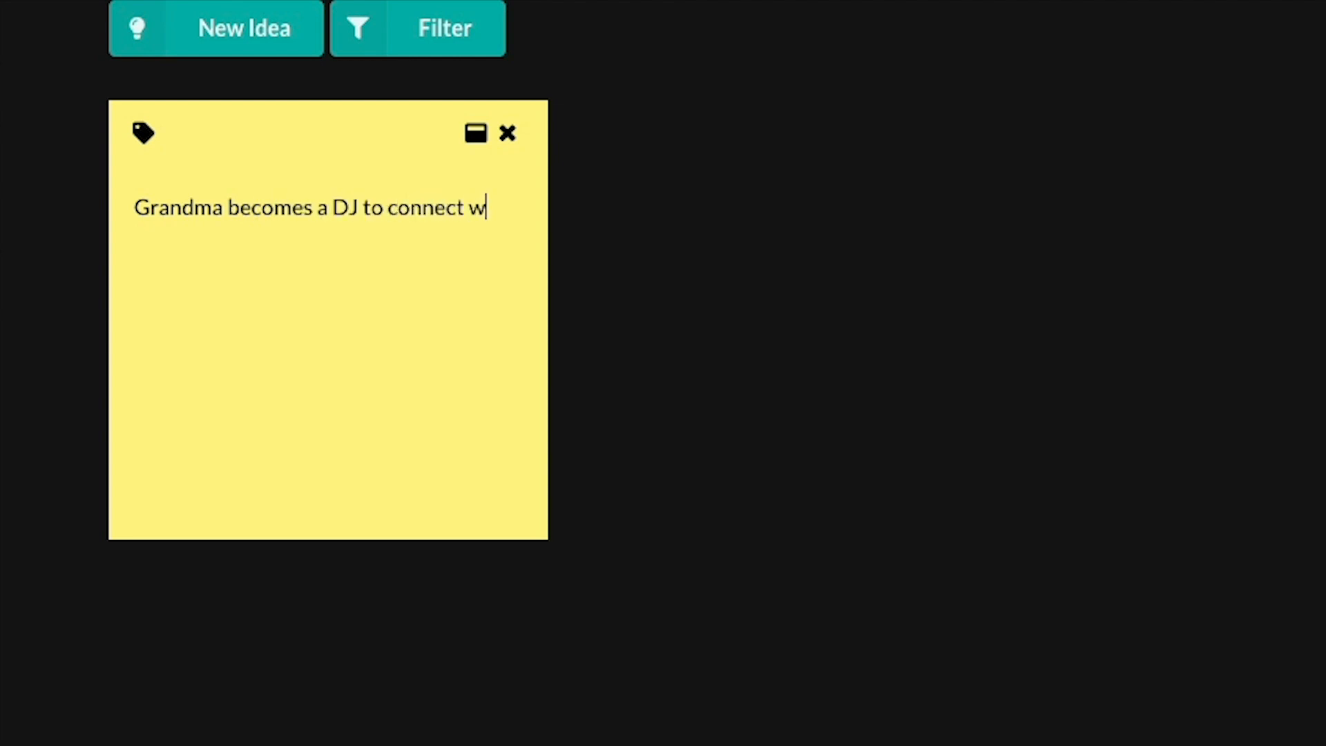
pyautogui.write('ith her grandson')
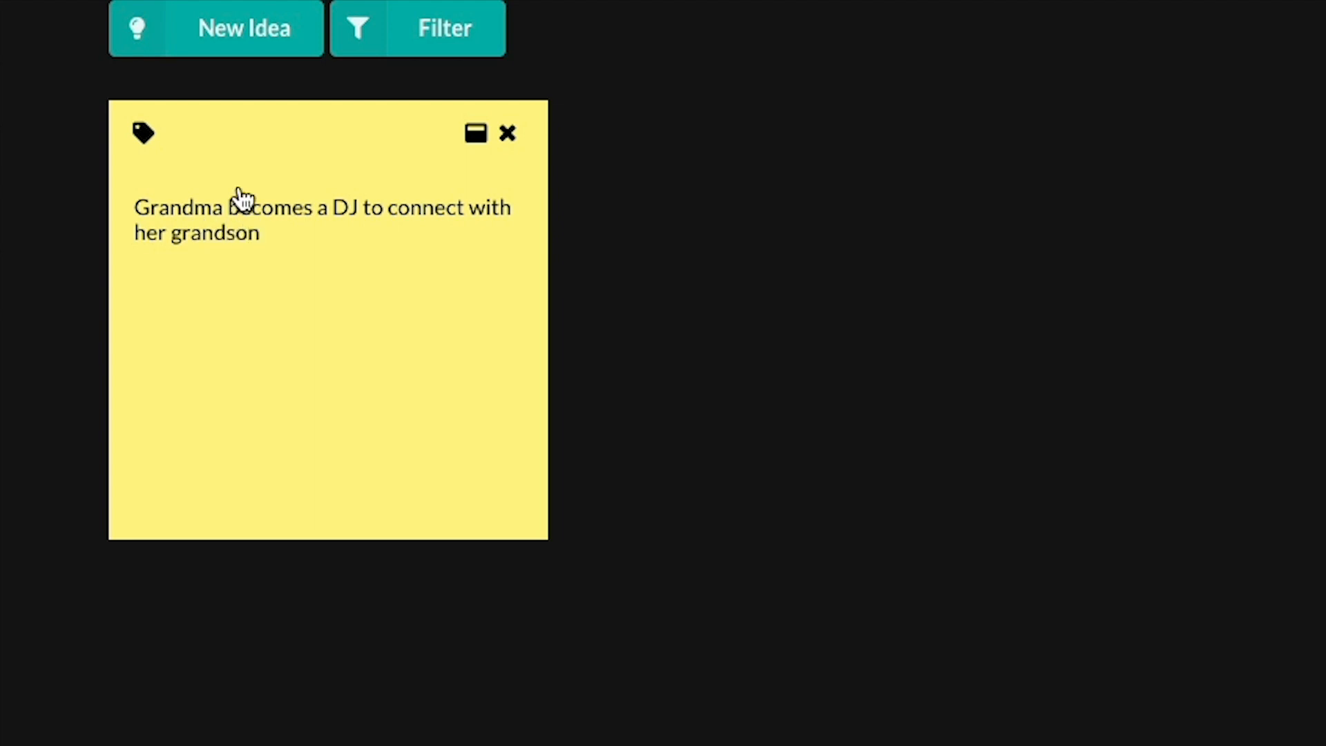
pyautogui.click(611, 304)
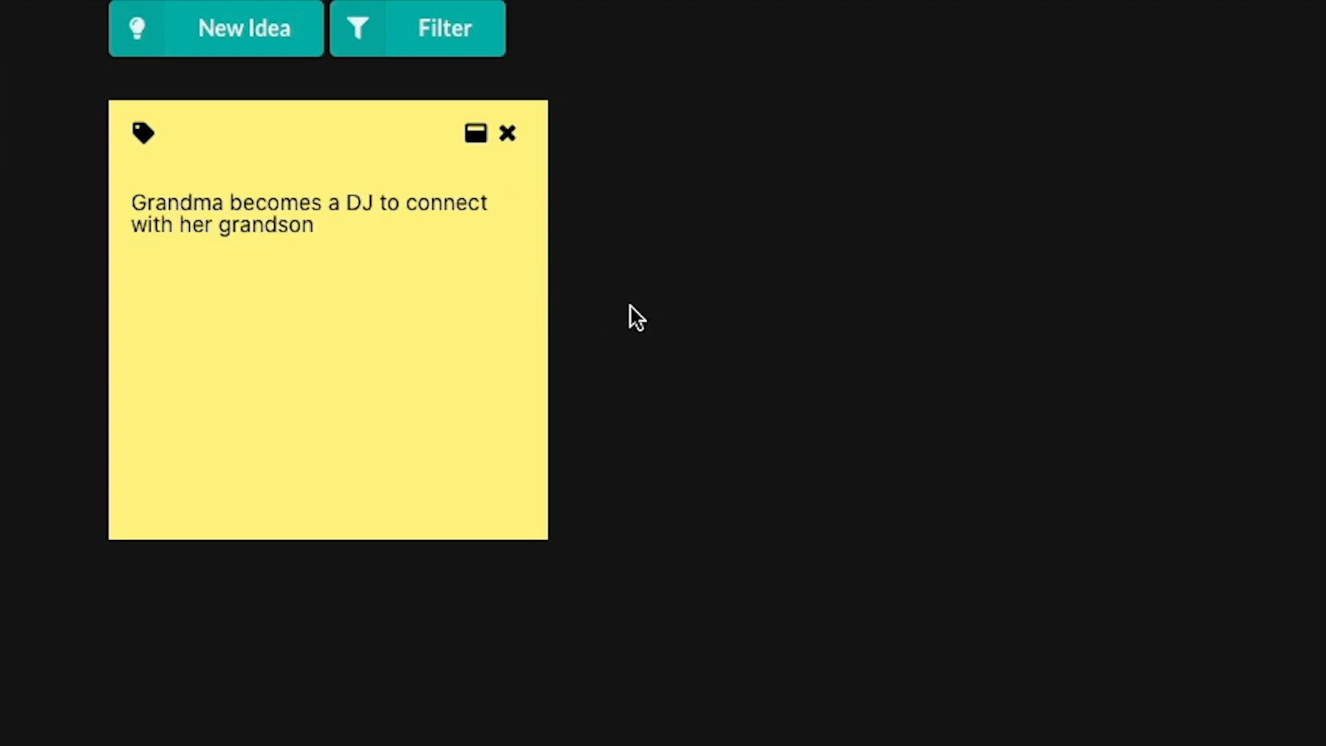
# Tag the grandma sticky note with "Character"
pyautogui.click(145, 135)
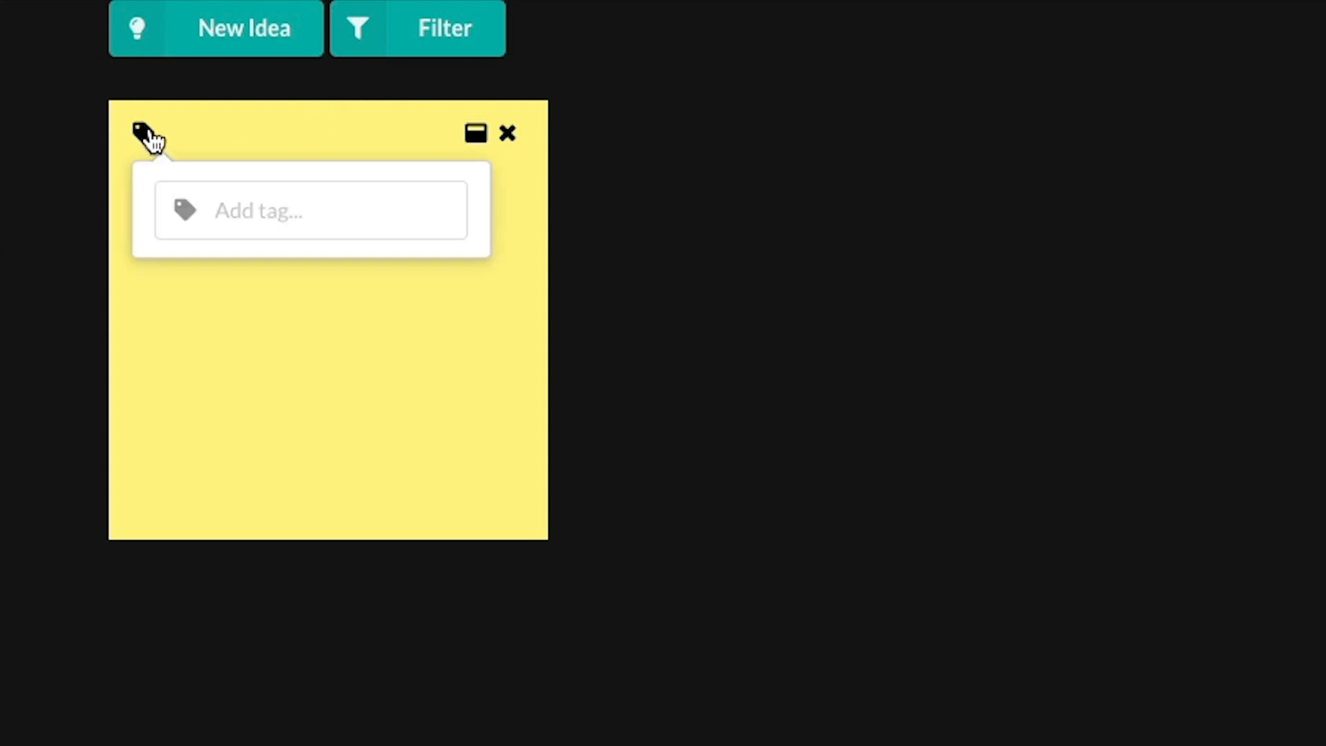
pyautogui.click(273, 210)
pyautogui.write('Character')
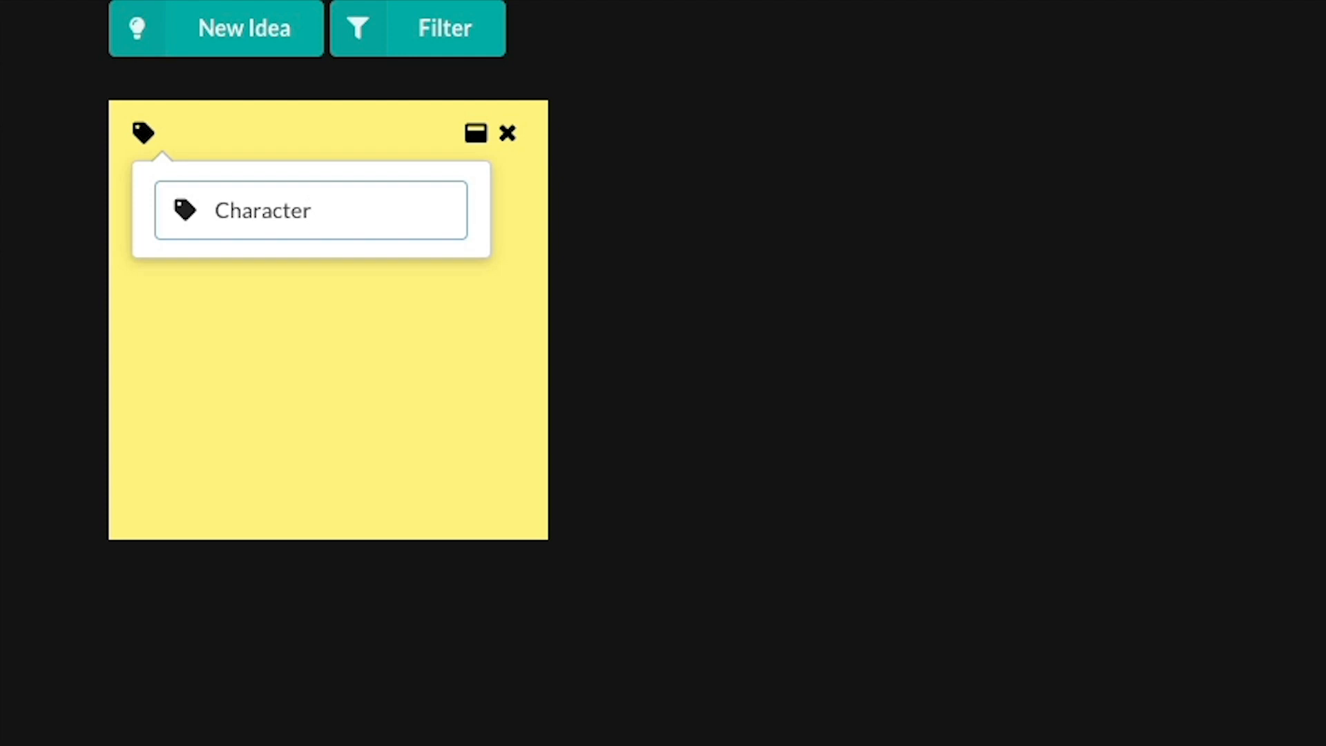
pyautogui.press('Return')
pyautogui.click(492, 355)
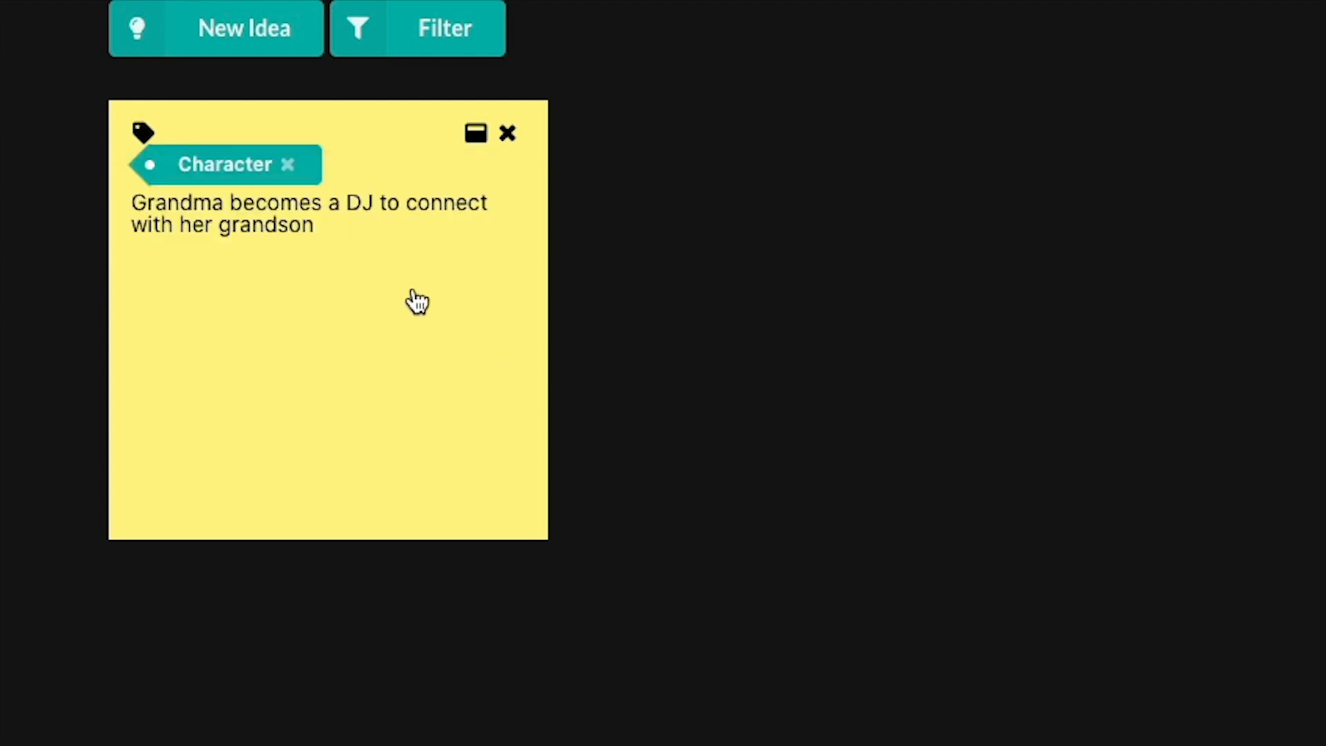
# Enlarge the tagged sticky note, restore its size, and decline deleting it
pyautogui.click(478, 135)
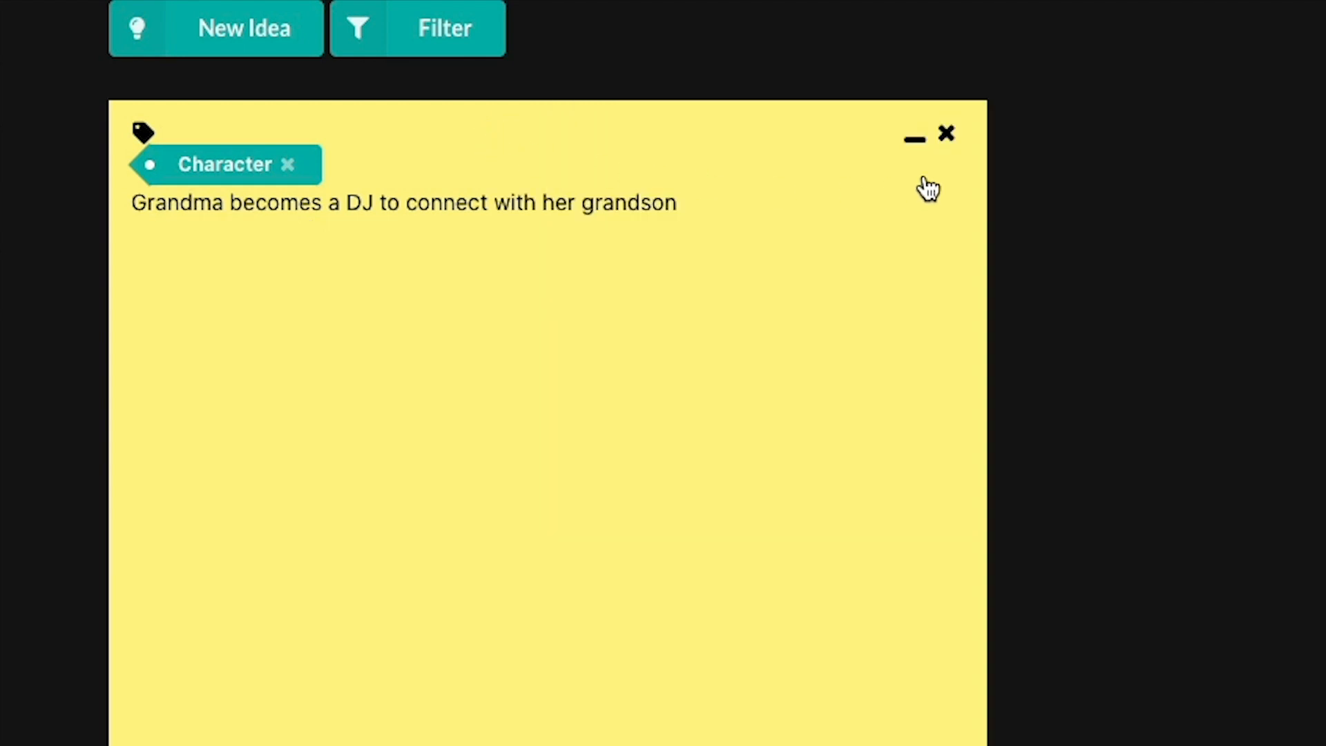
pyautogui.click(917, 140)
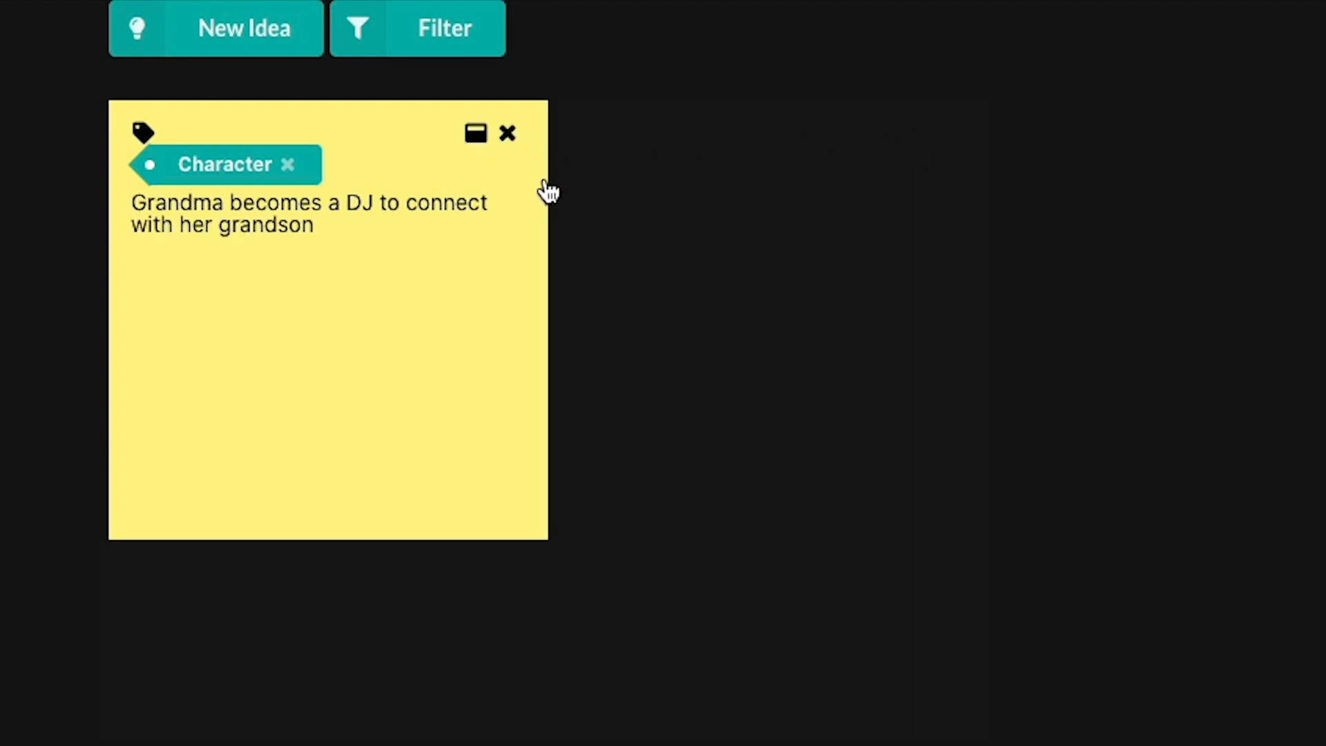
pyautogui.click(507, 135)
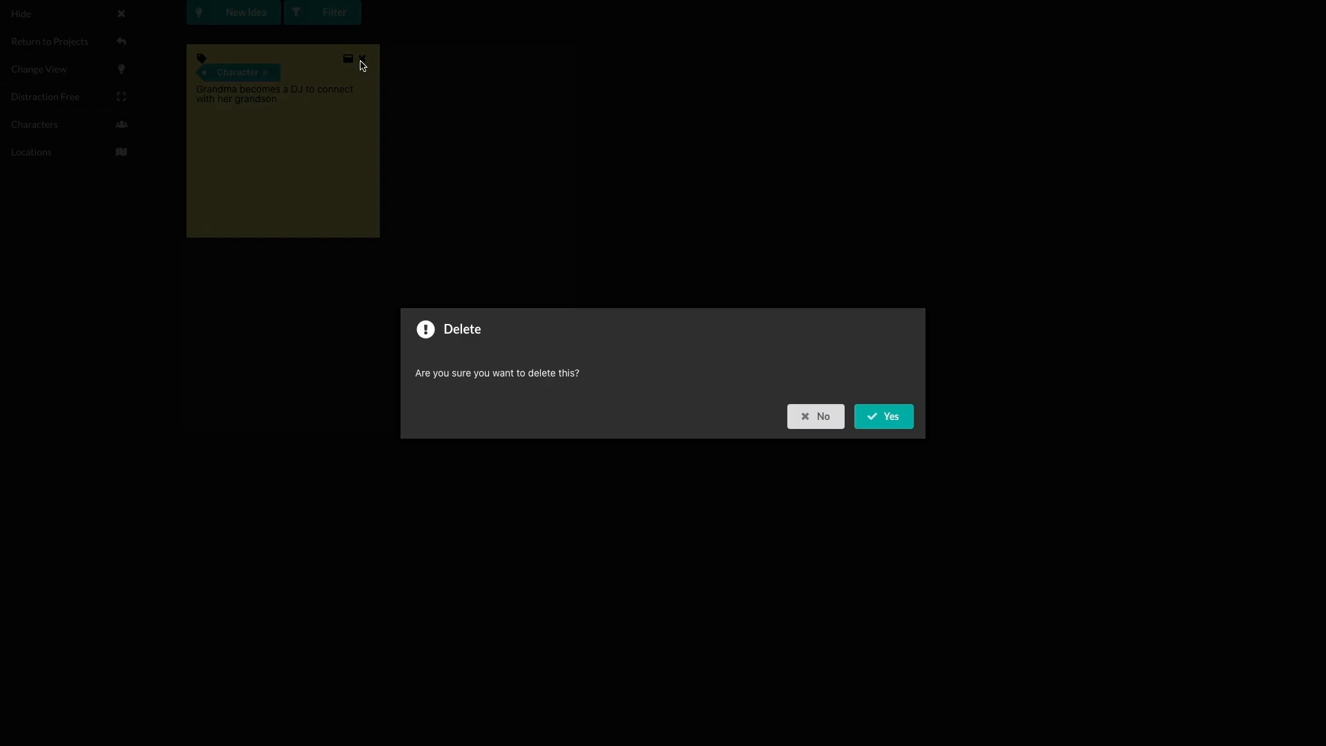
pyautogui.click(824, 416)
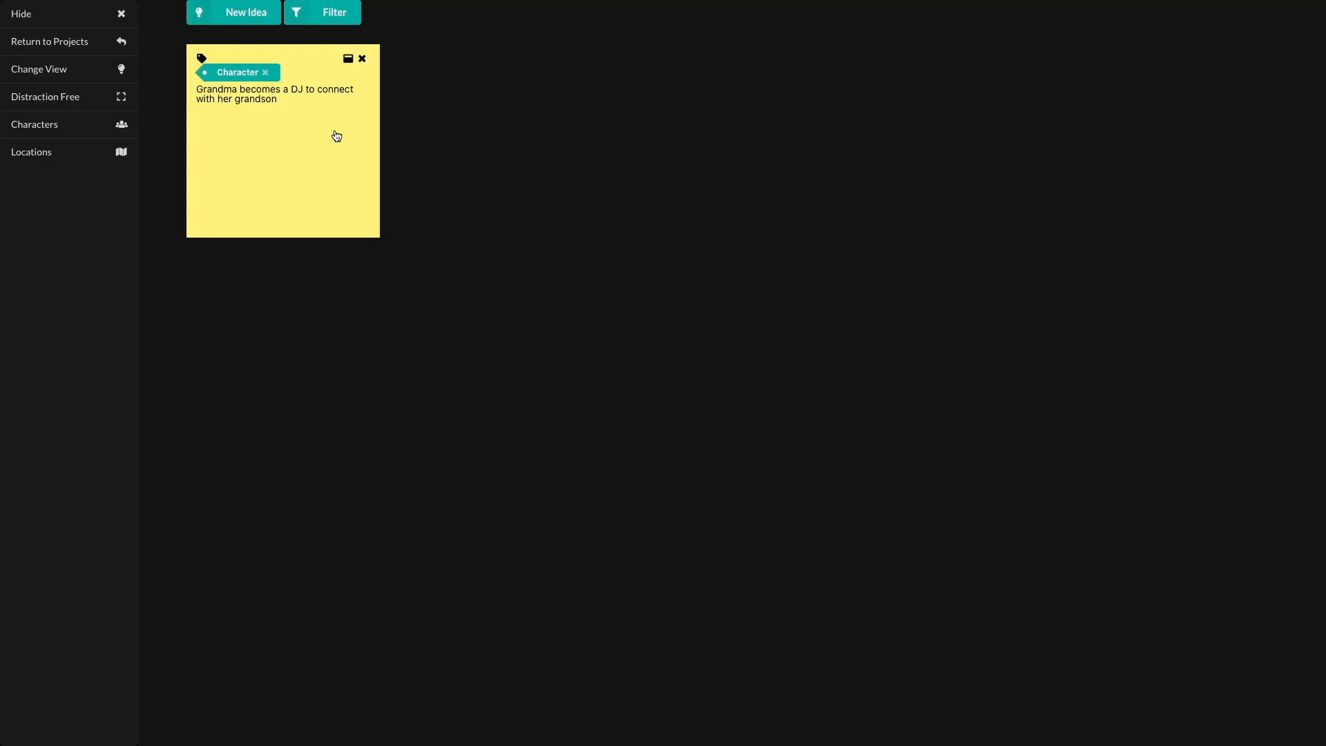
pyautogui.click(229, 19)
pyautogui.click(229, 65)
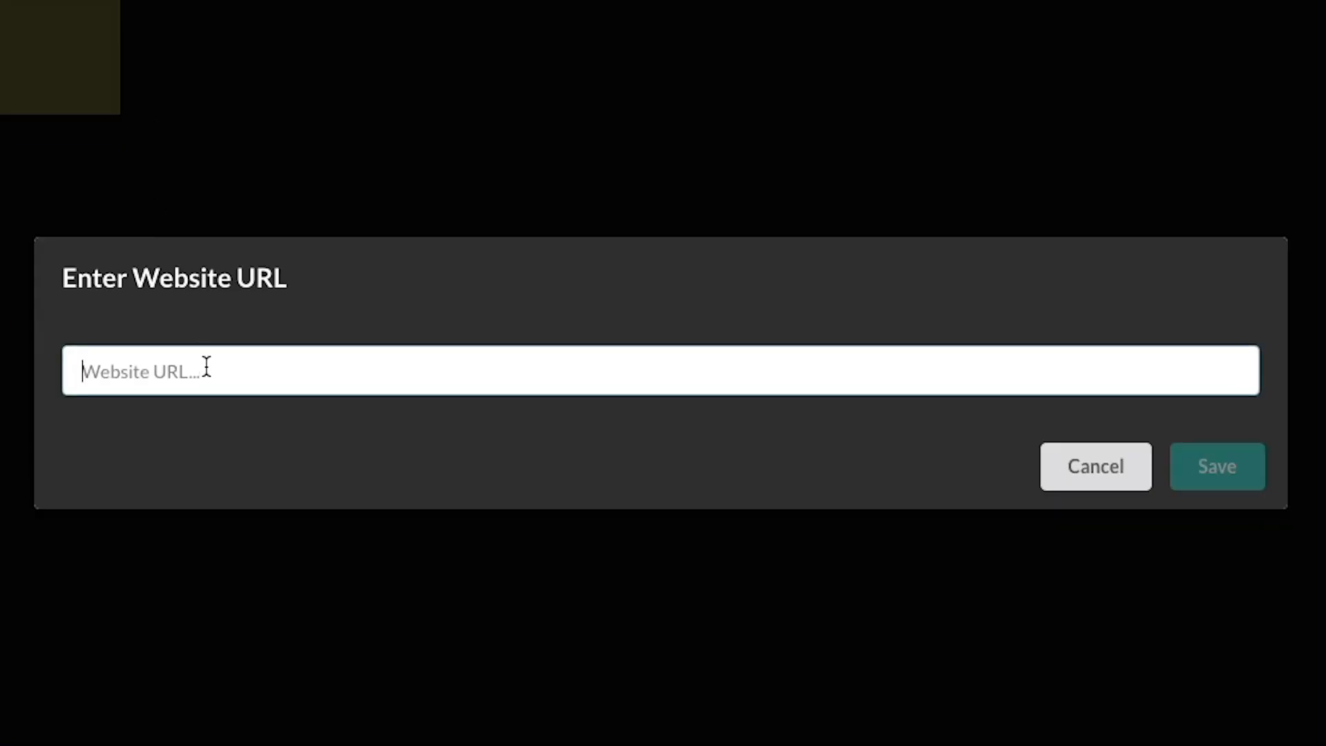
pyautogui.write('www.authorle')
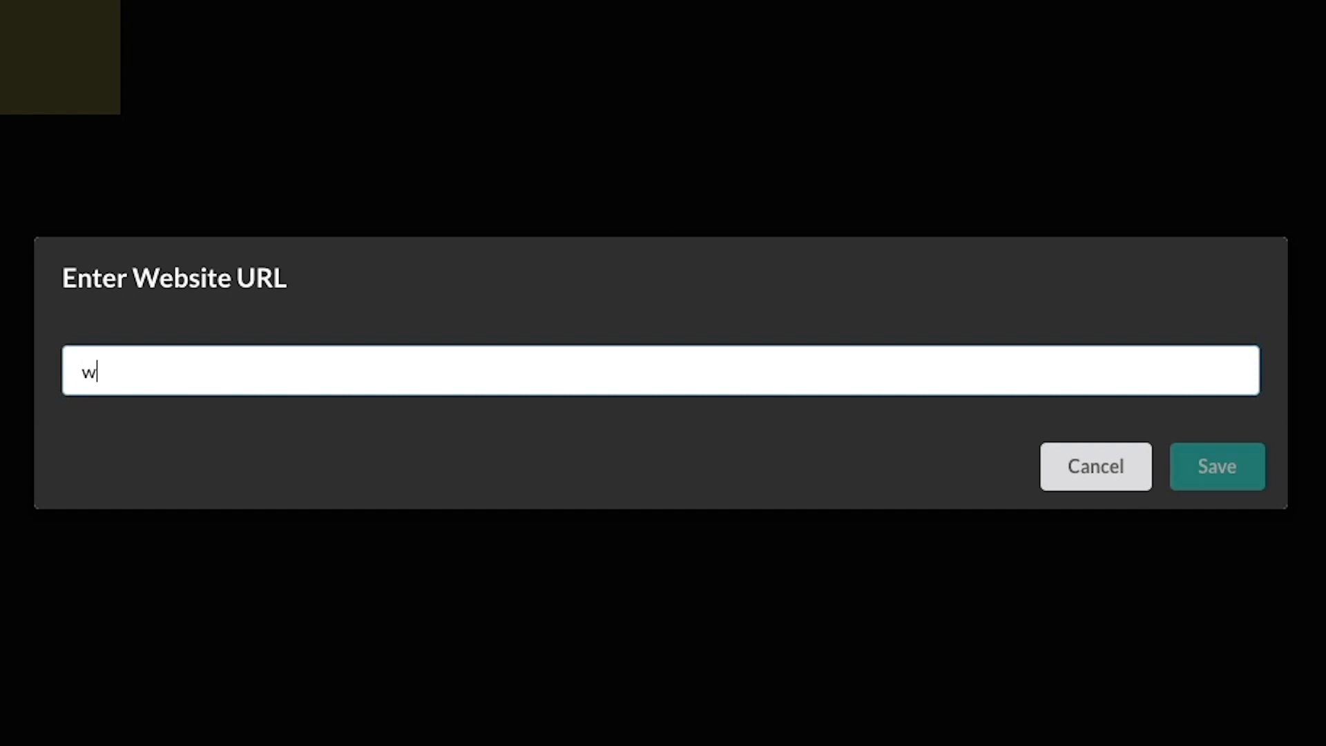
pyautogui.write('velup.com')
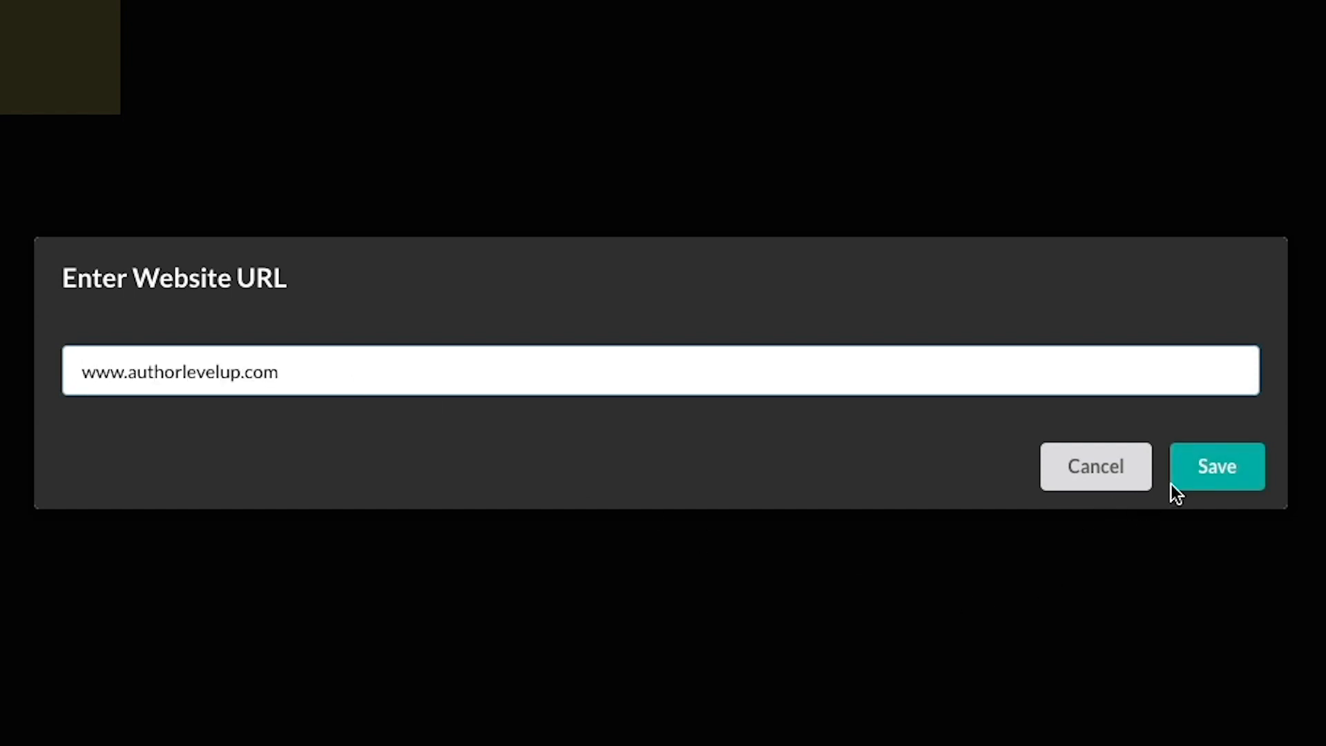
pyautogui.click(1216, 467)
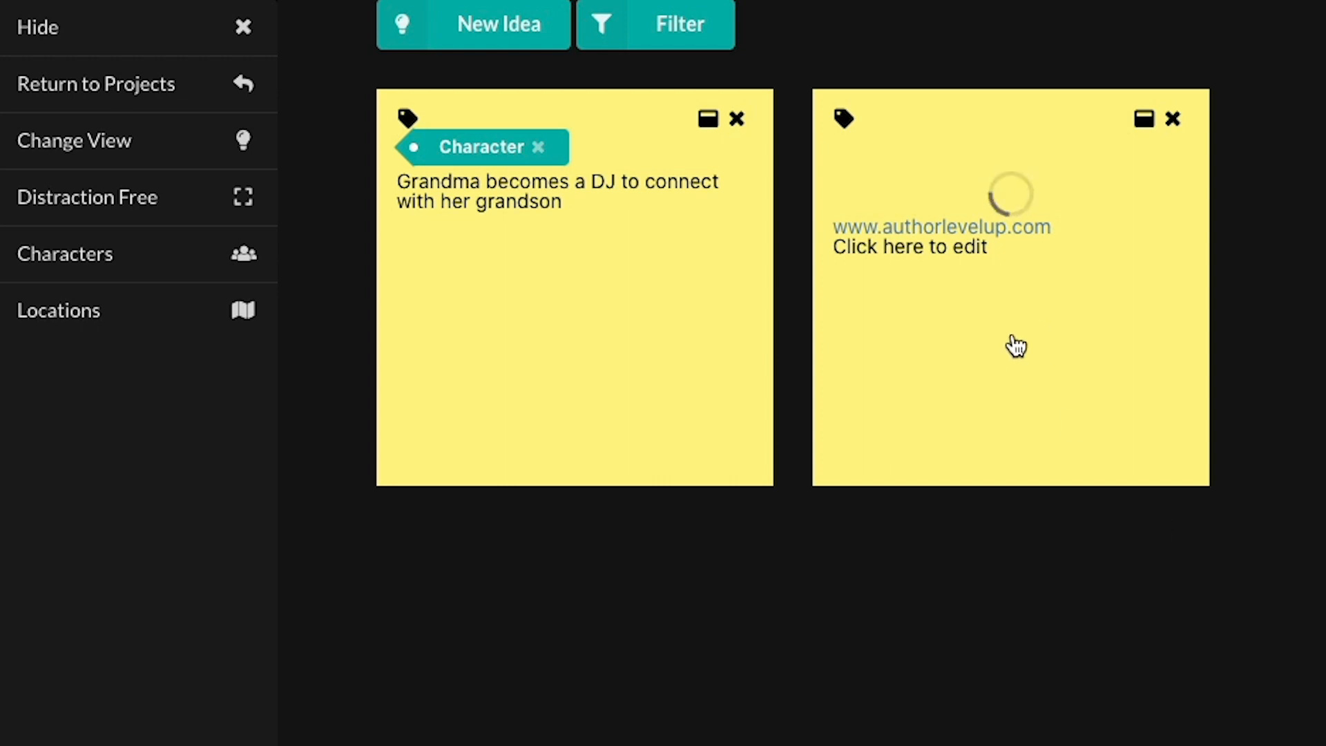
pyautogui.click(493, 31)
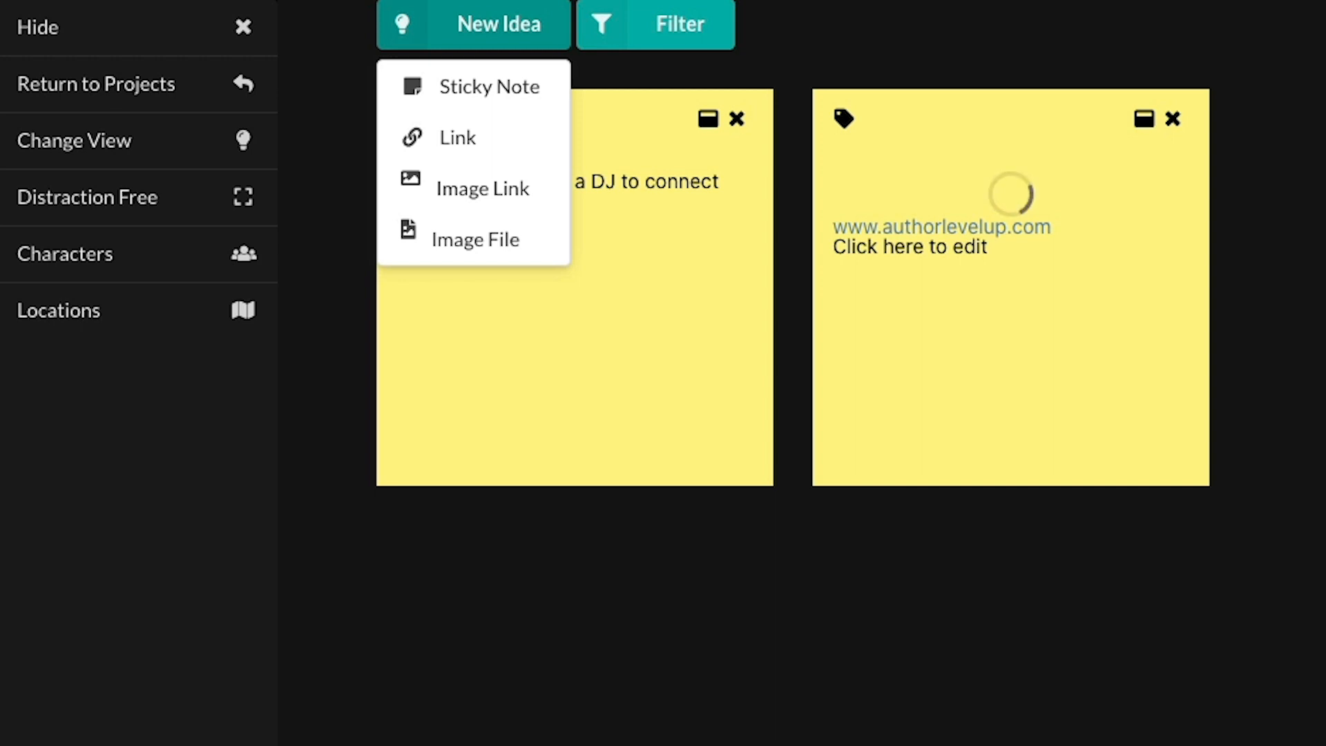
pyautogui.click(625, 28)
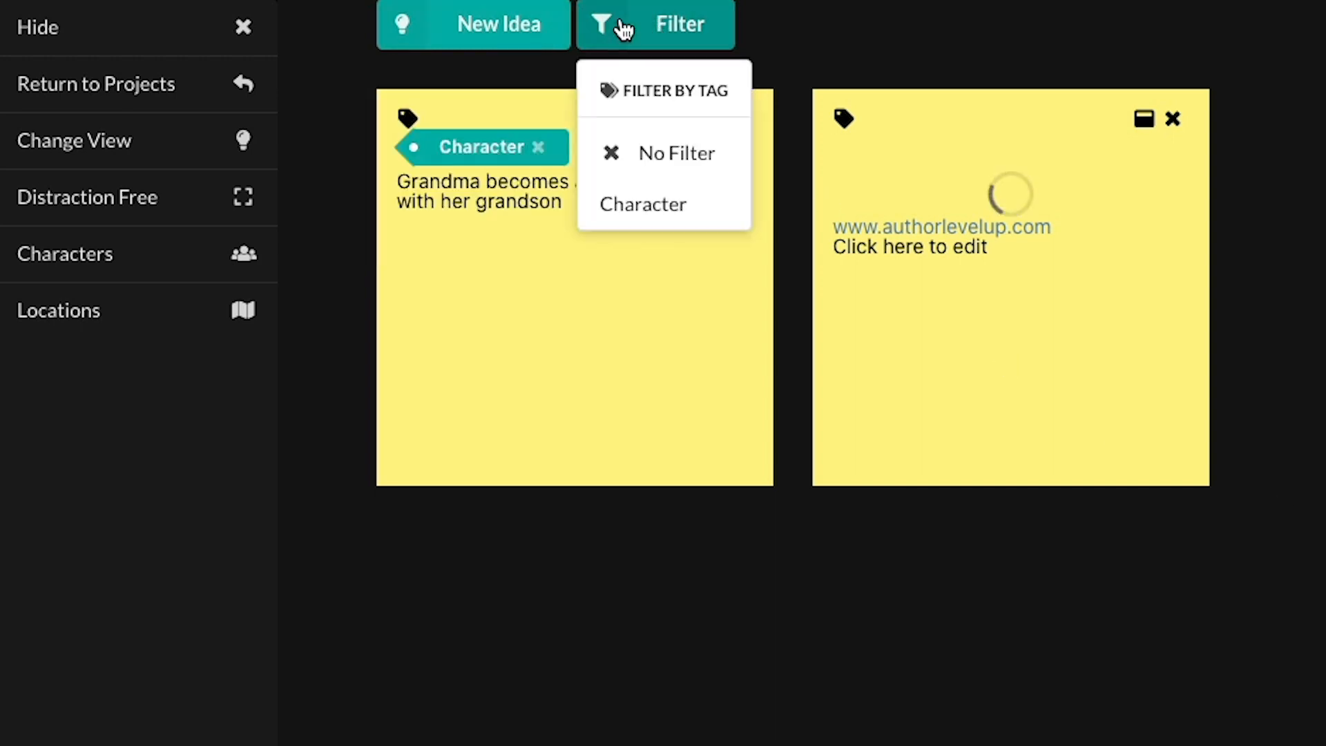
pyautogui.click(1005, 41)
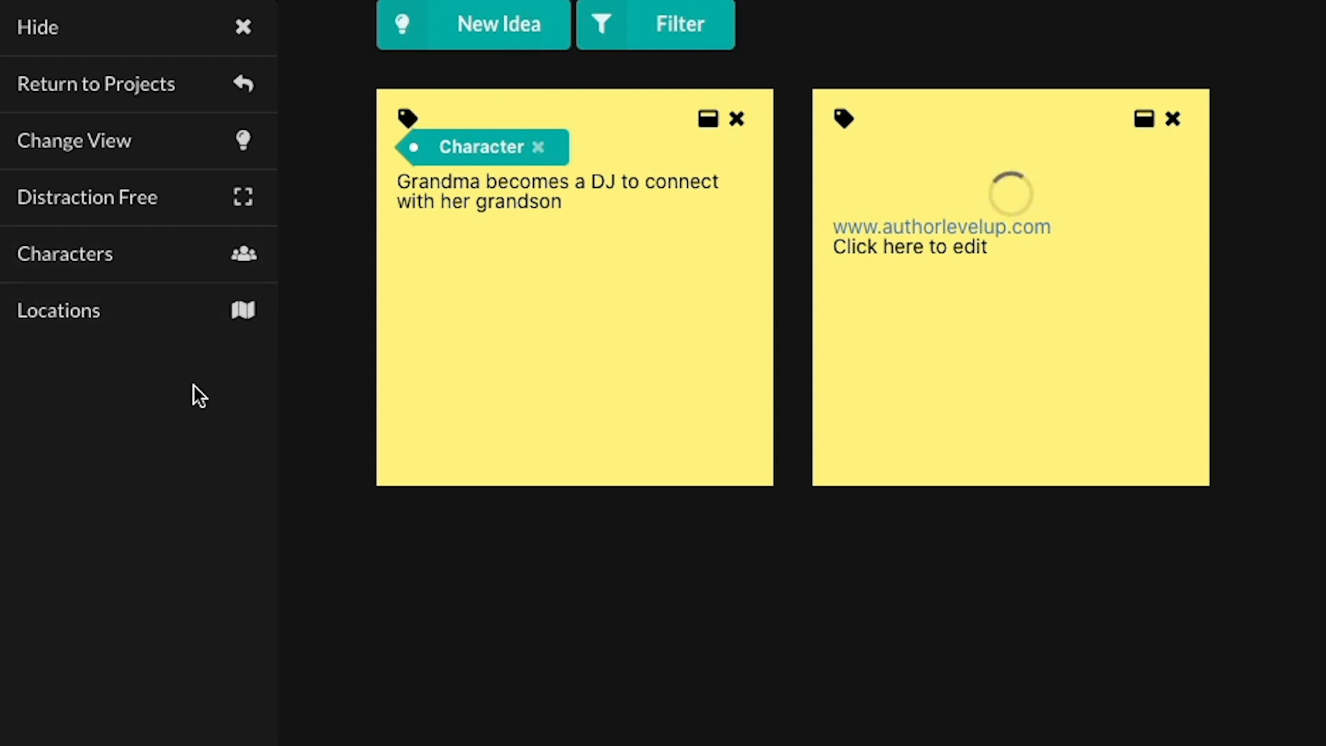
# Switch the project to the Outline view and choose the Hero's Journey outline template
pyautogui.moveTo(123, 141)
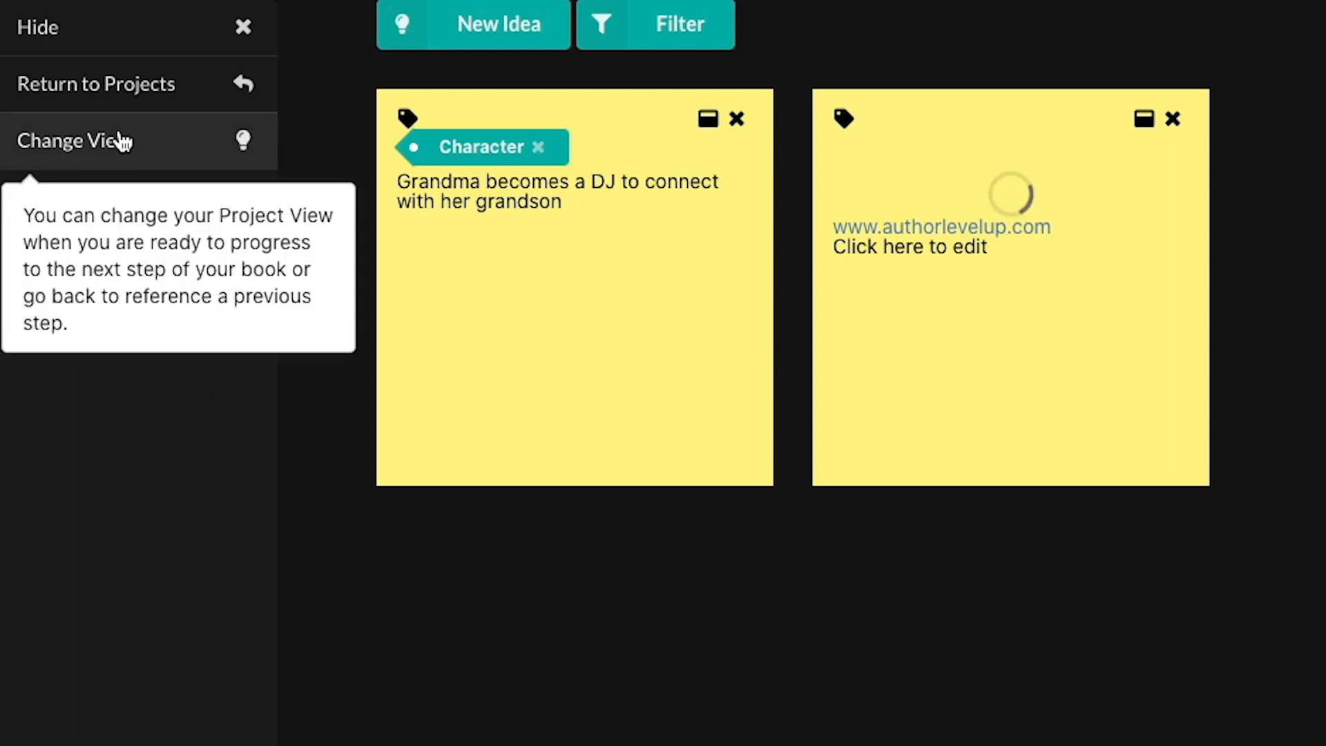
pyautogui.click(123, 141)
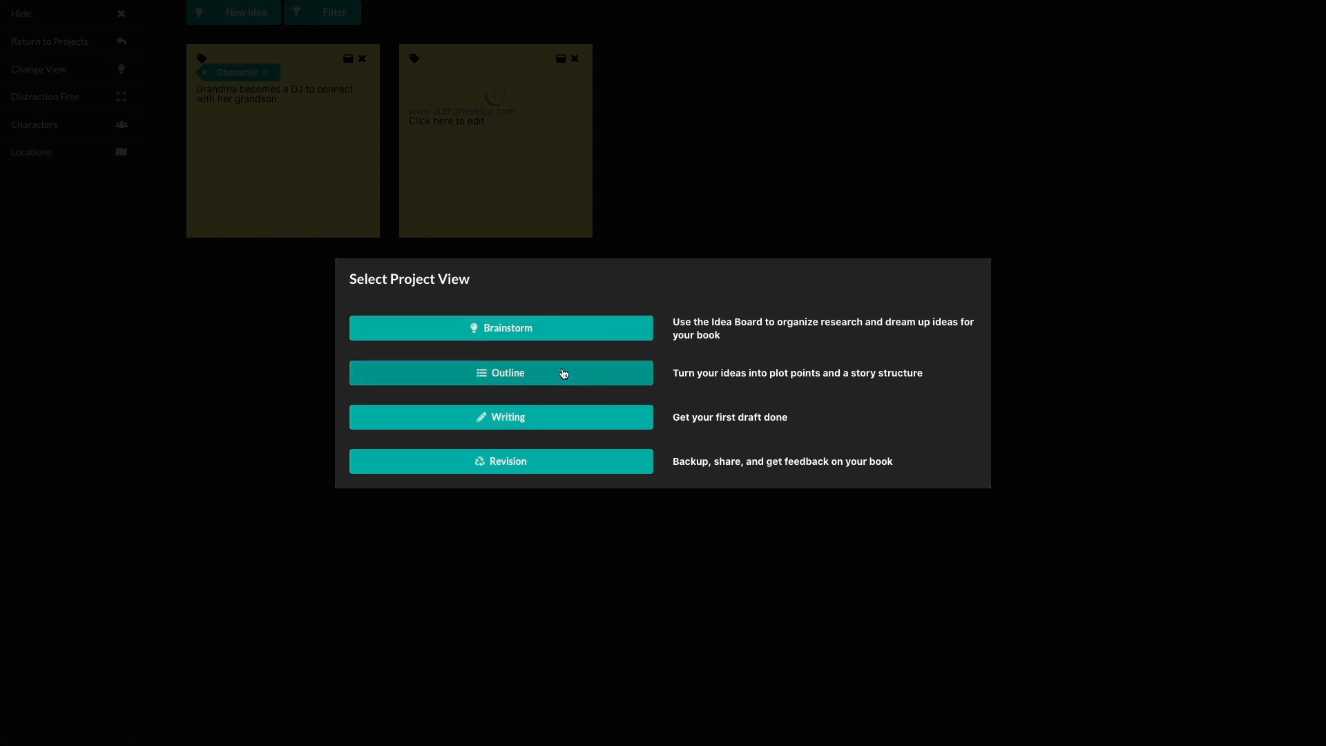
pyautogui.click(552, 378)
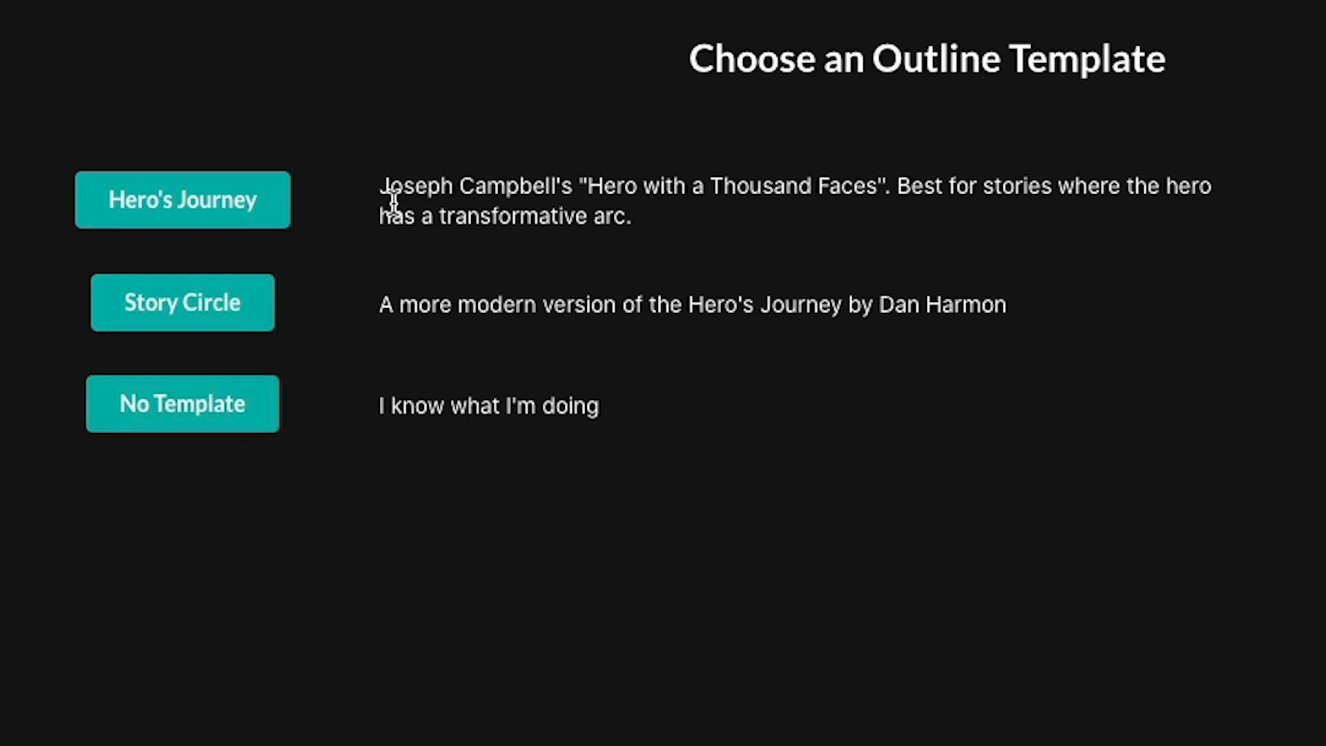
pyautogui.click(258, 205)
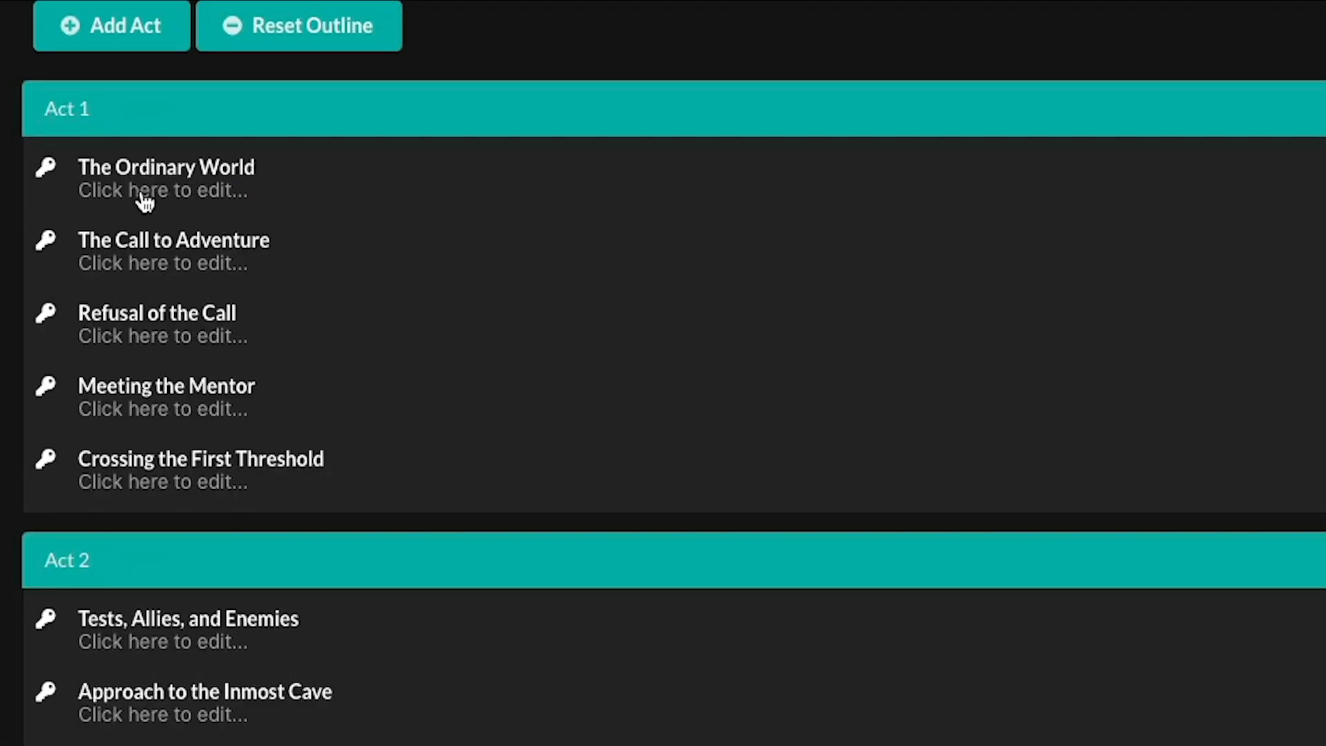
# Fill in The Ordinary World in Act 1 with the main character's first name followed by "is living in her retirement home."
pyautogui.click(242, 94)
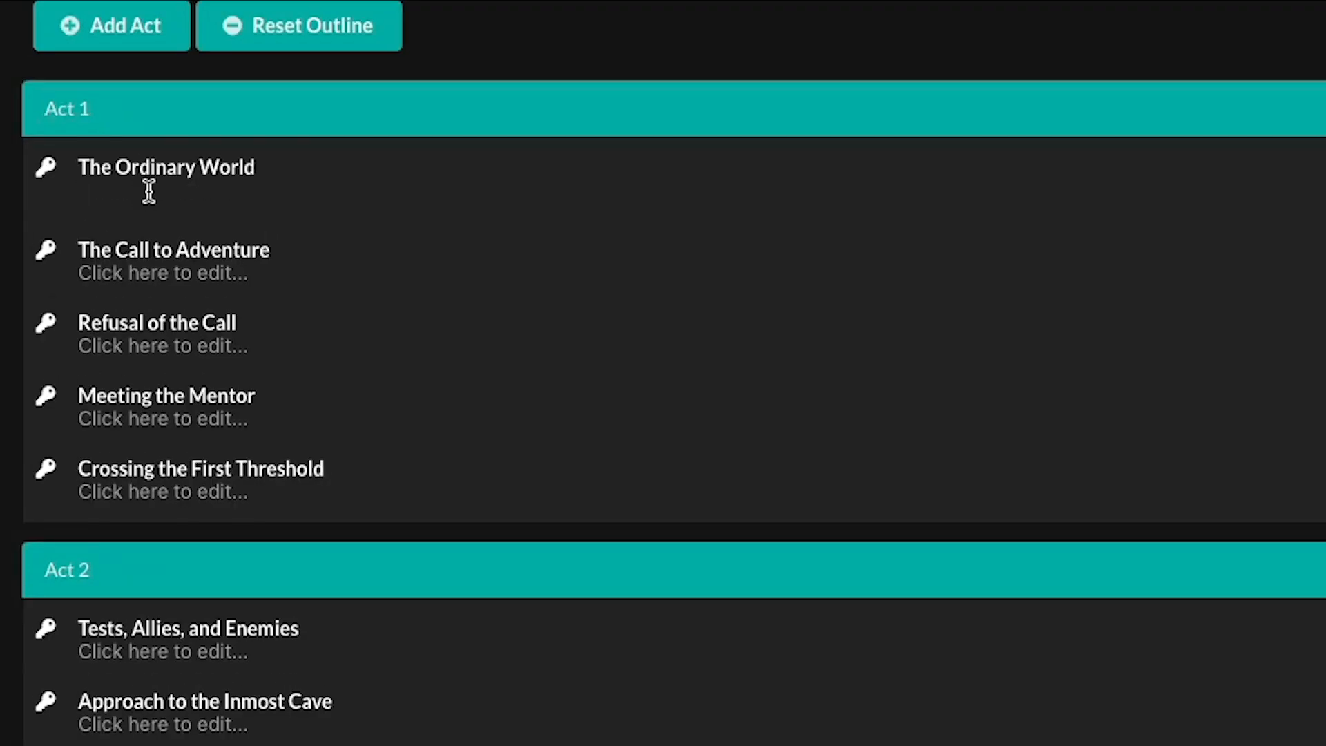
pyautogui.write('Eunice is living in her')
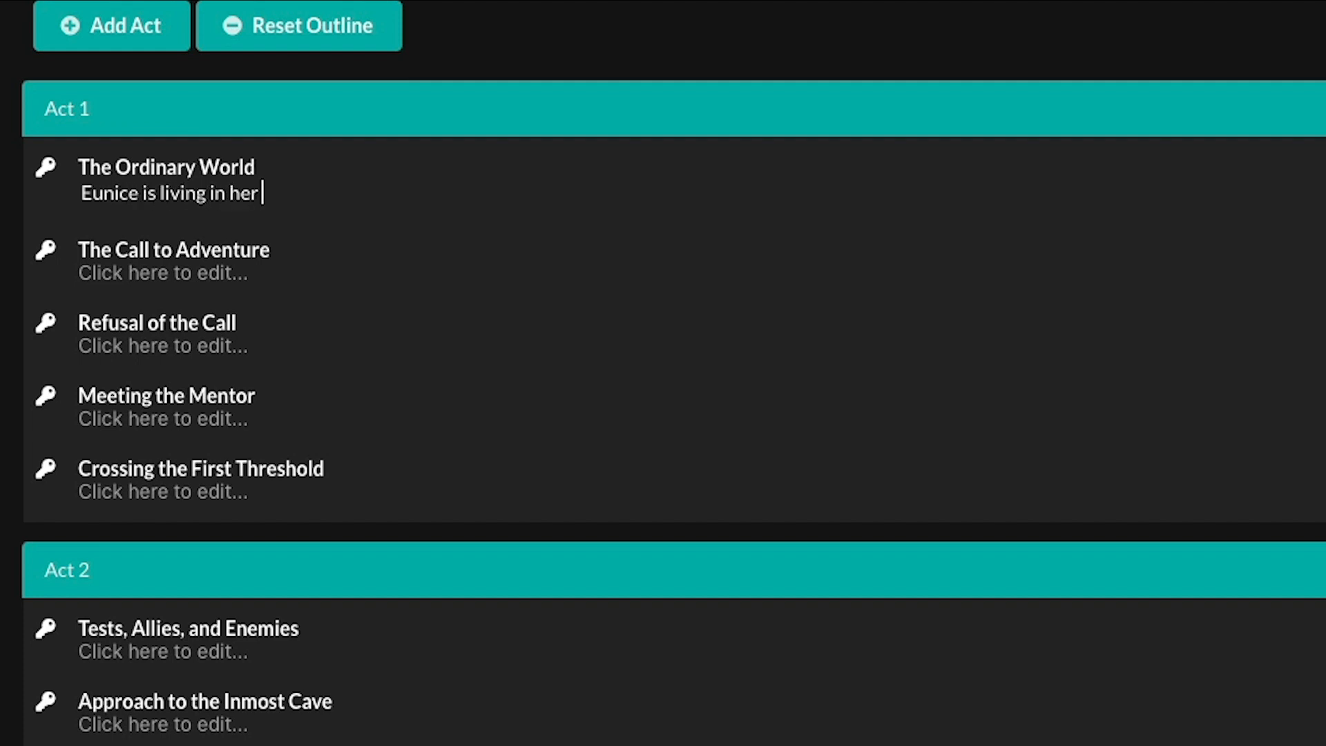
pyautogui.write(' retirement home.')
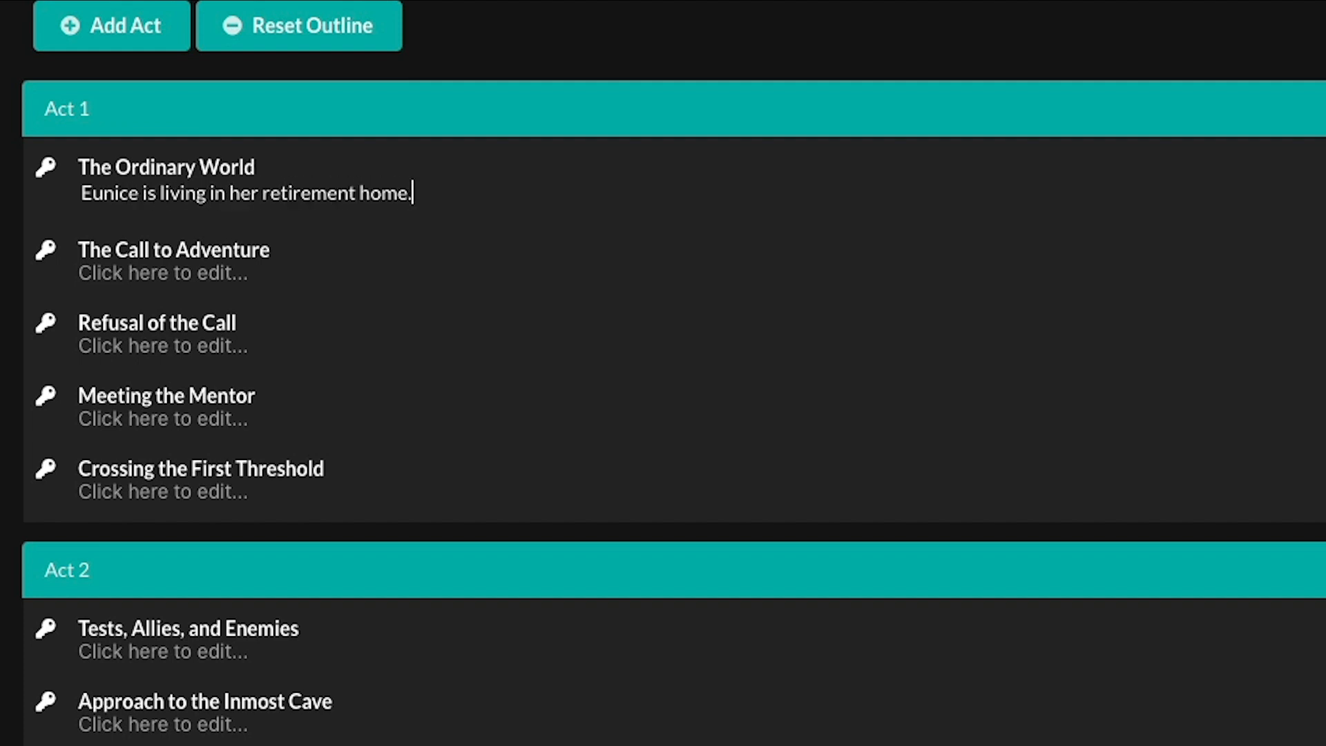
# Fill in The Call to Adventure in Act 1 with "The retirement home floods."
pyautogui.click(160, 277)
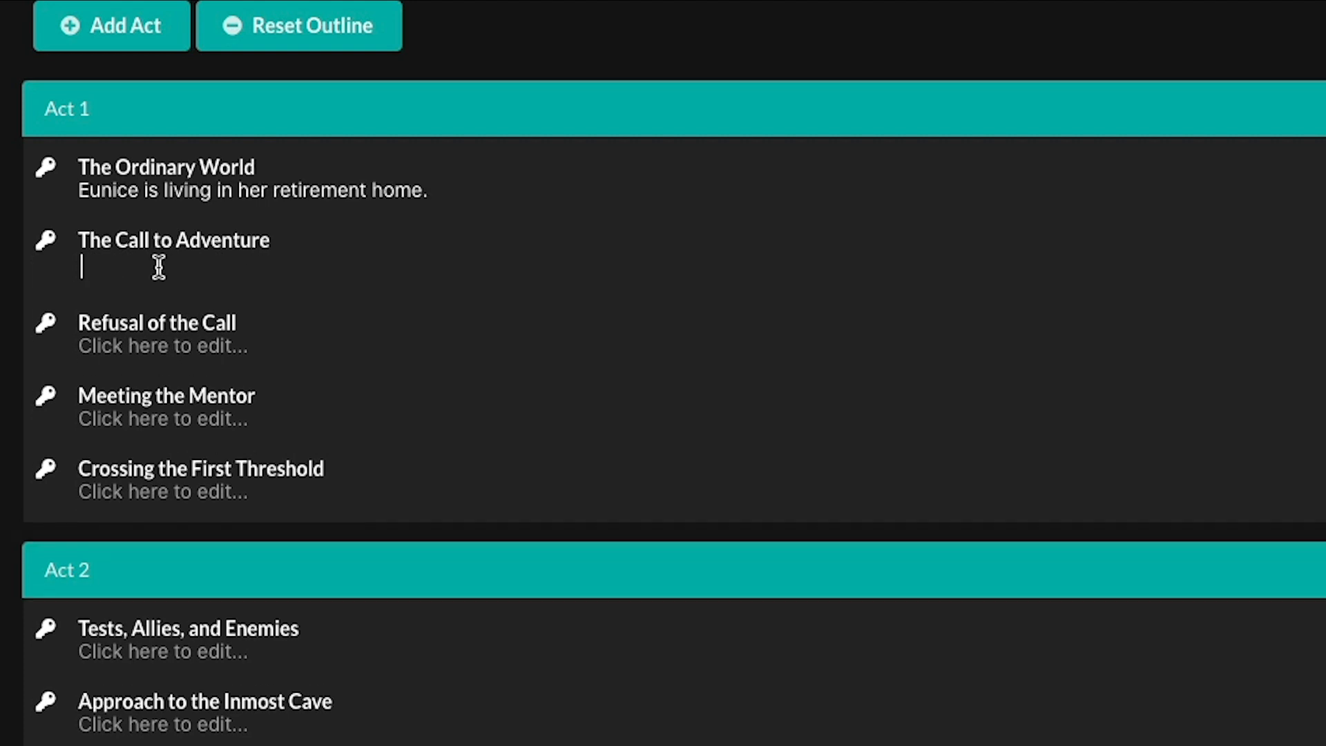
pyautogui.write('The retirement home floods.')
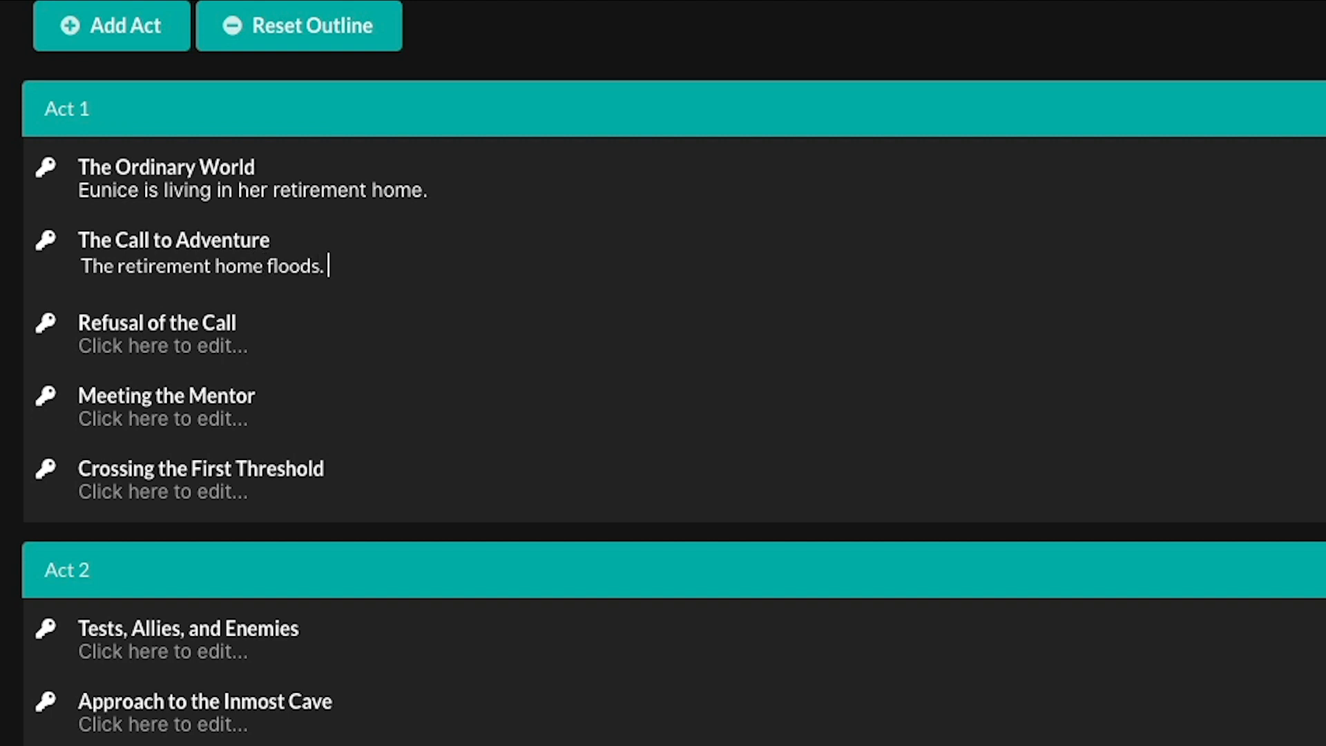
pyautogui.press('Return')
pyautogui.press('Return')
pyautogui.press('Return')
pyautogui.press('BackSpace')
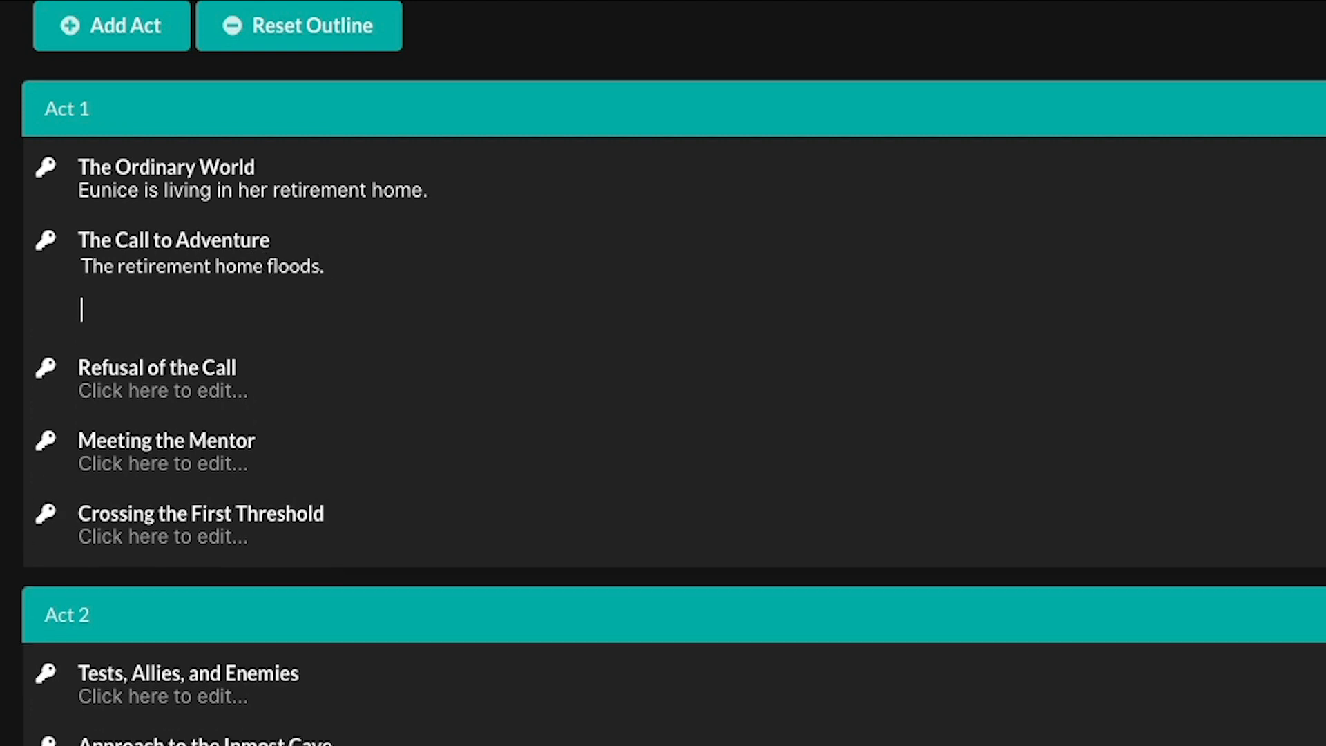
pyautogui.press('BackSpace')
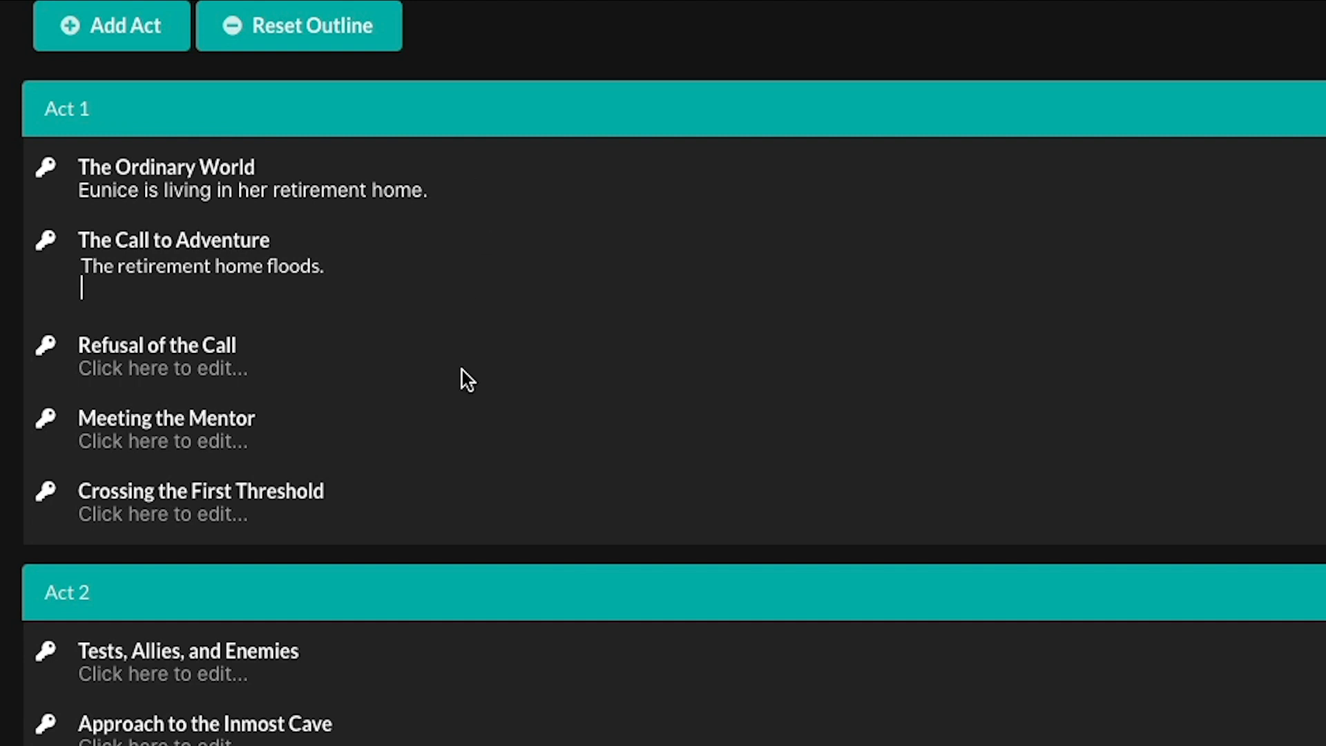
pyautogui.click(376, 520)
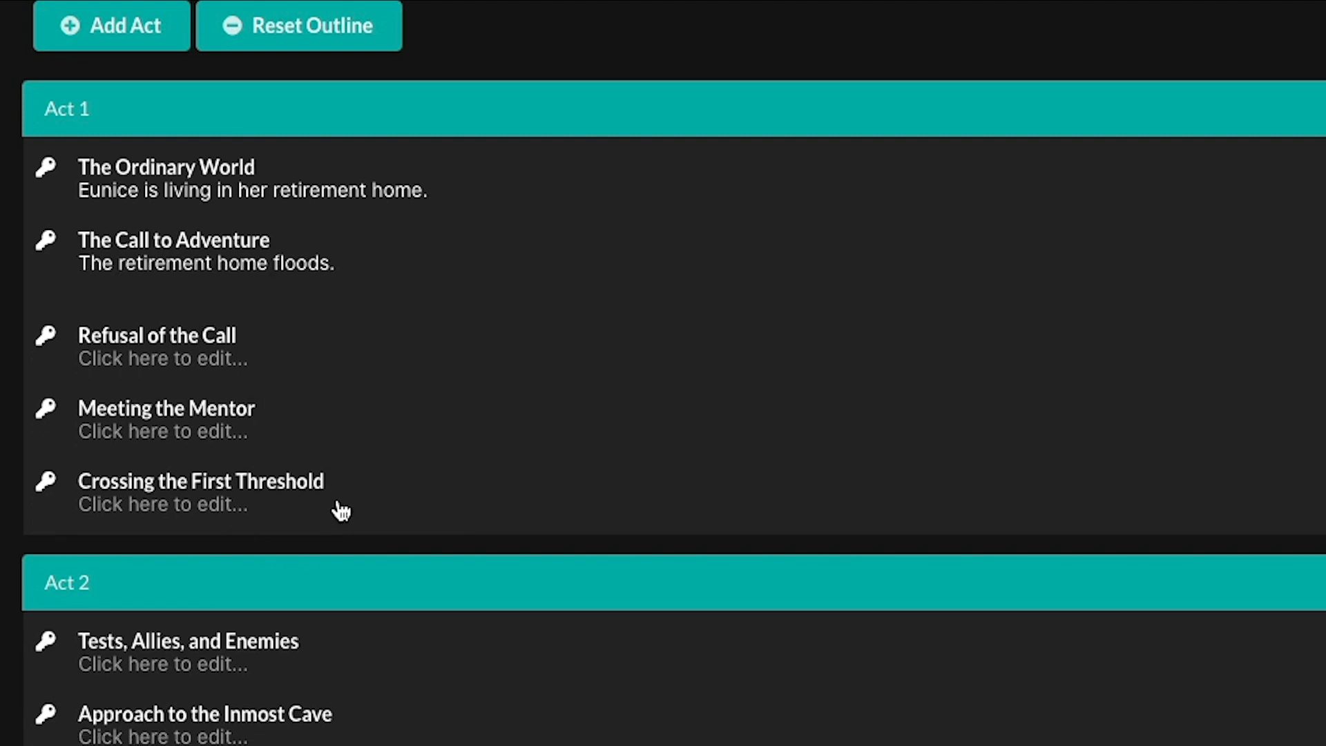
# Add a blank plot point at the end of Act 1 and open it for editing
pyautogui.click(292, 509)
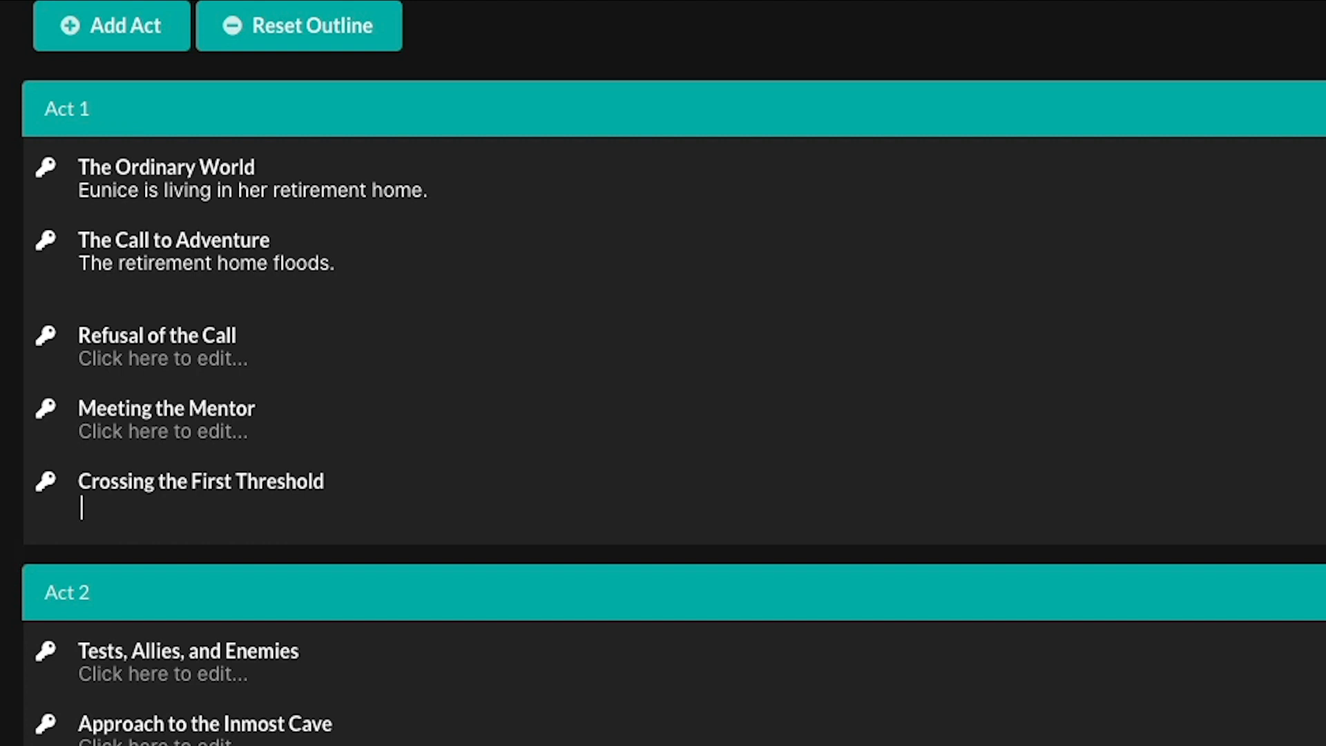
pyautogui.press('Return')
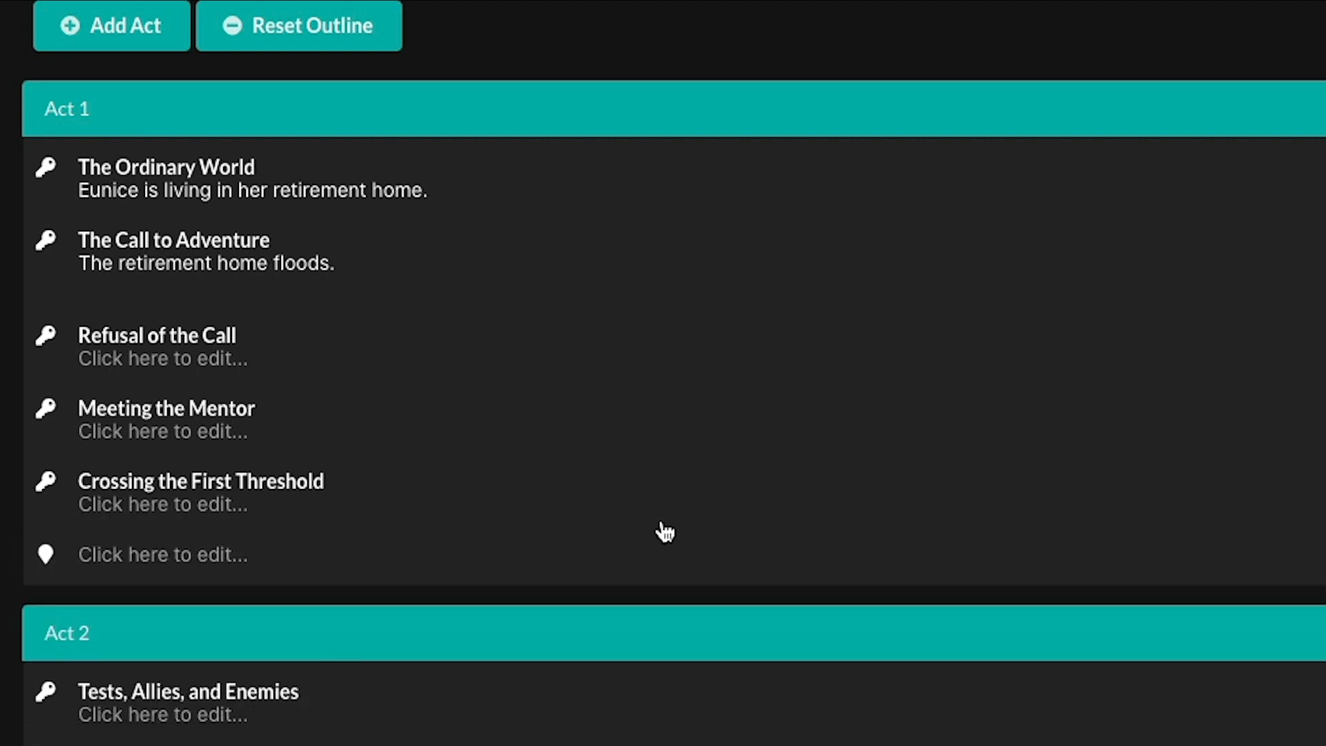
pyautogui.click(128, 558)
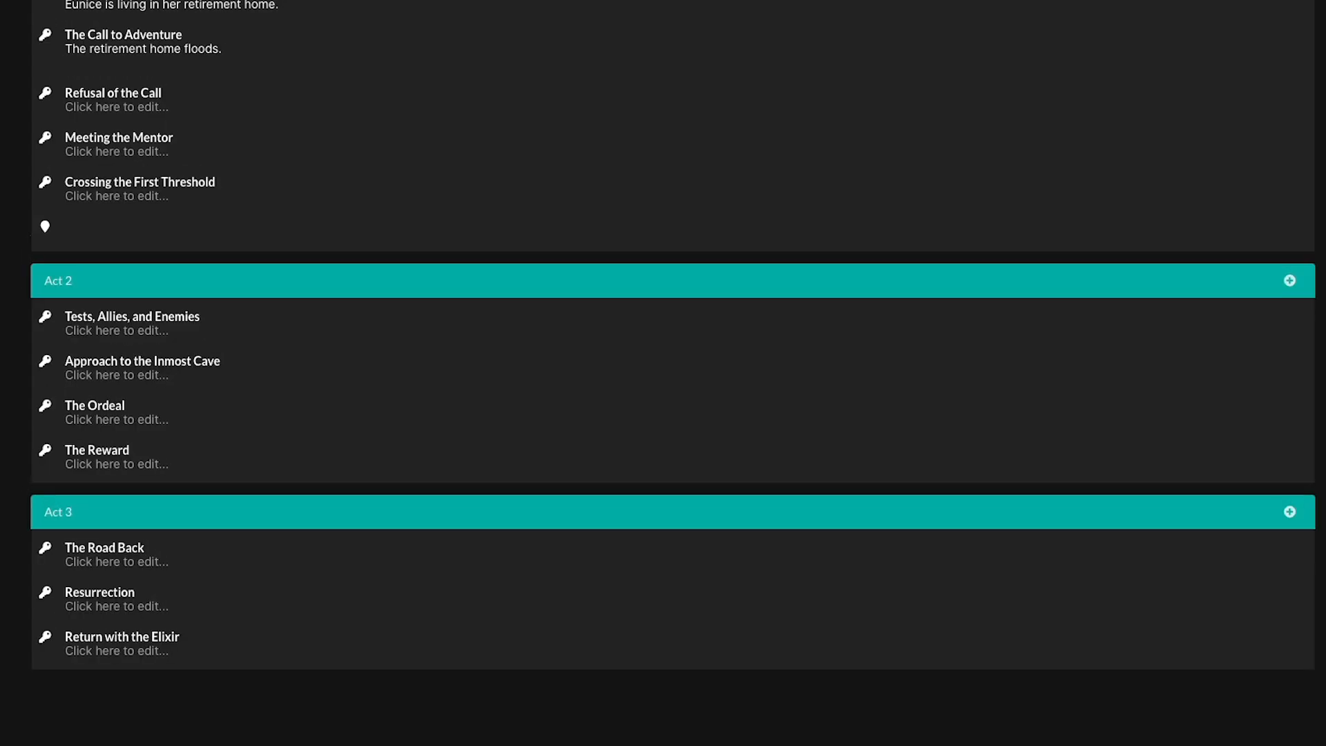
# Reset the whole outline and choose the Hero's Journey template again
pyautogui.click(149, 2)
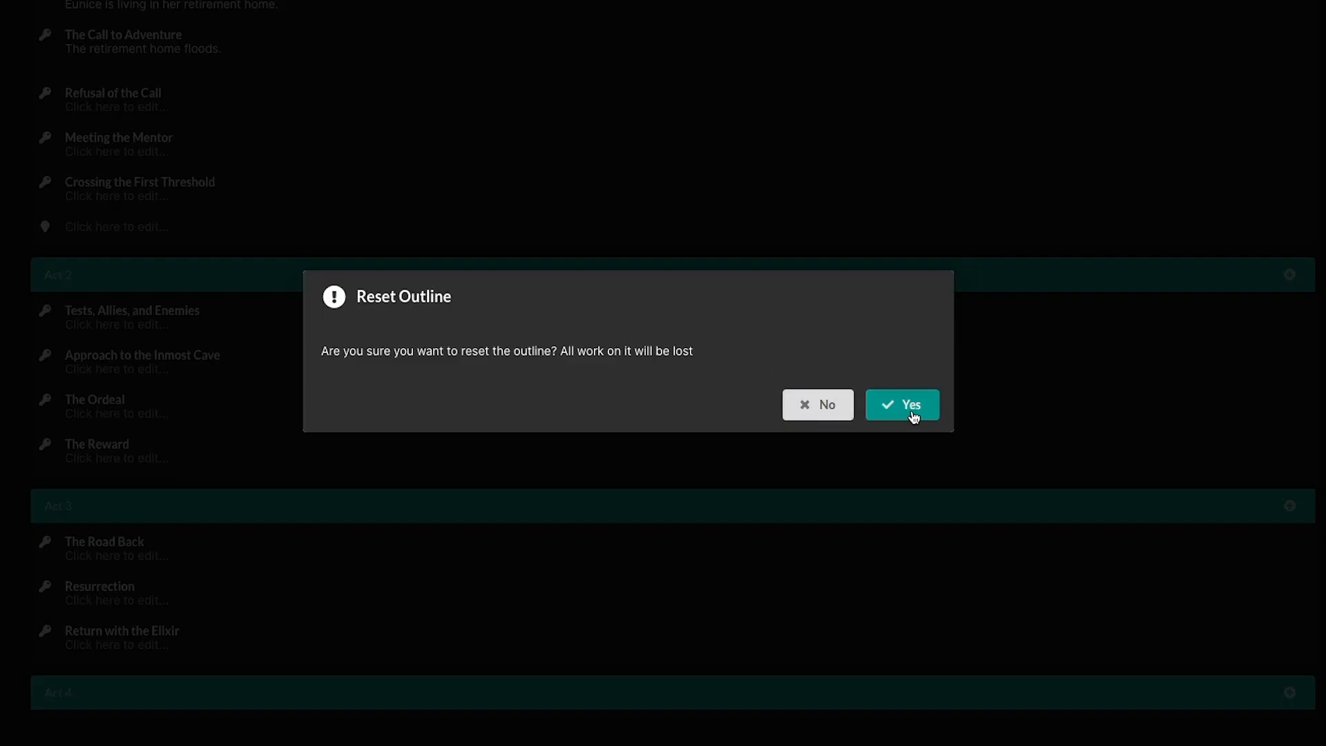
pyautogui.click(913, 416)
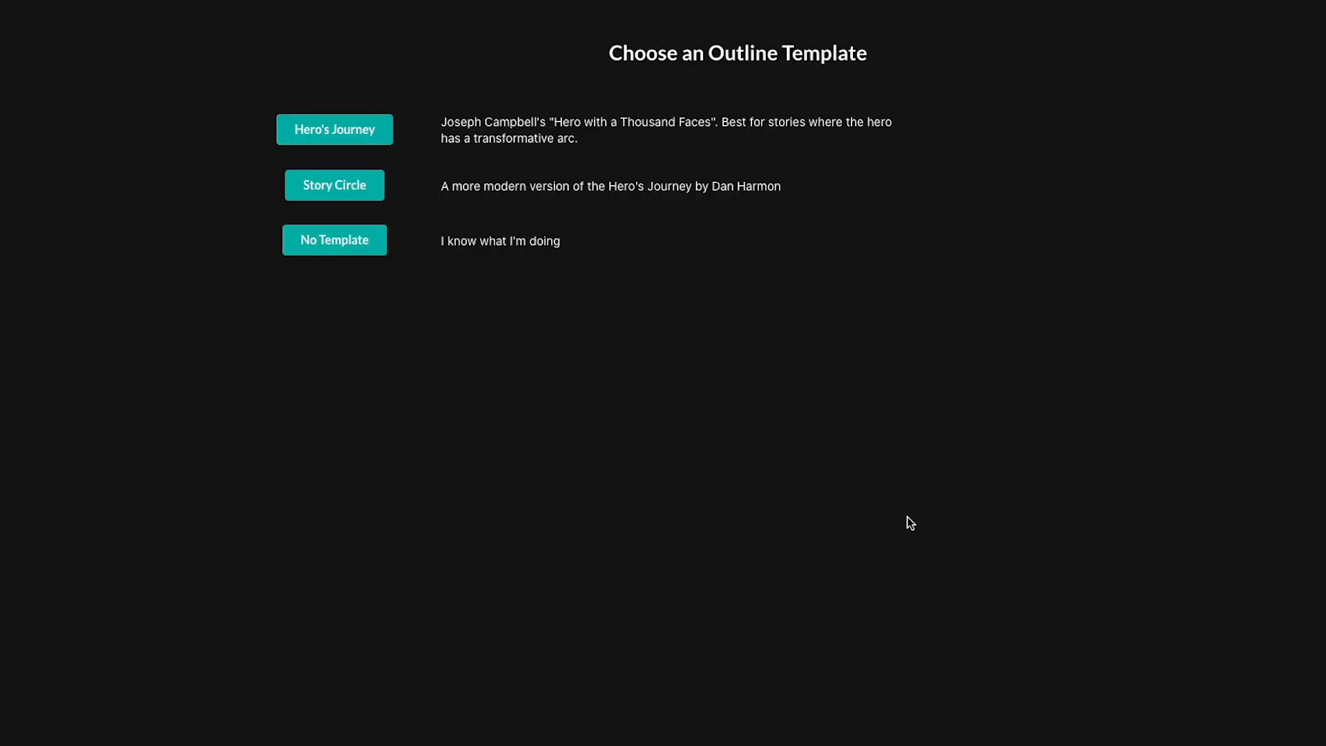
pyautogui.click(349, 132)
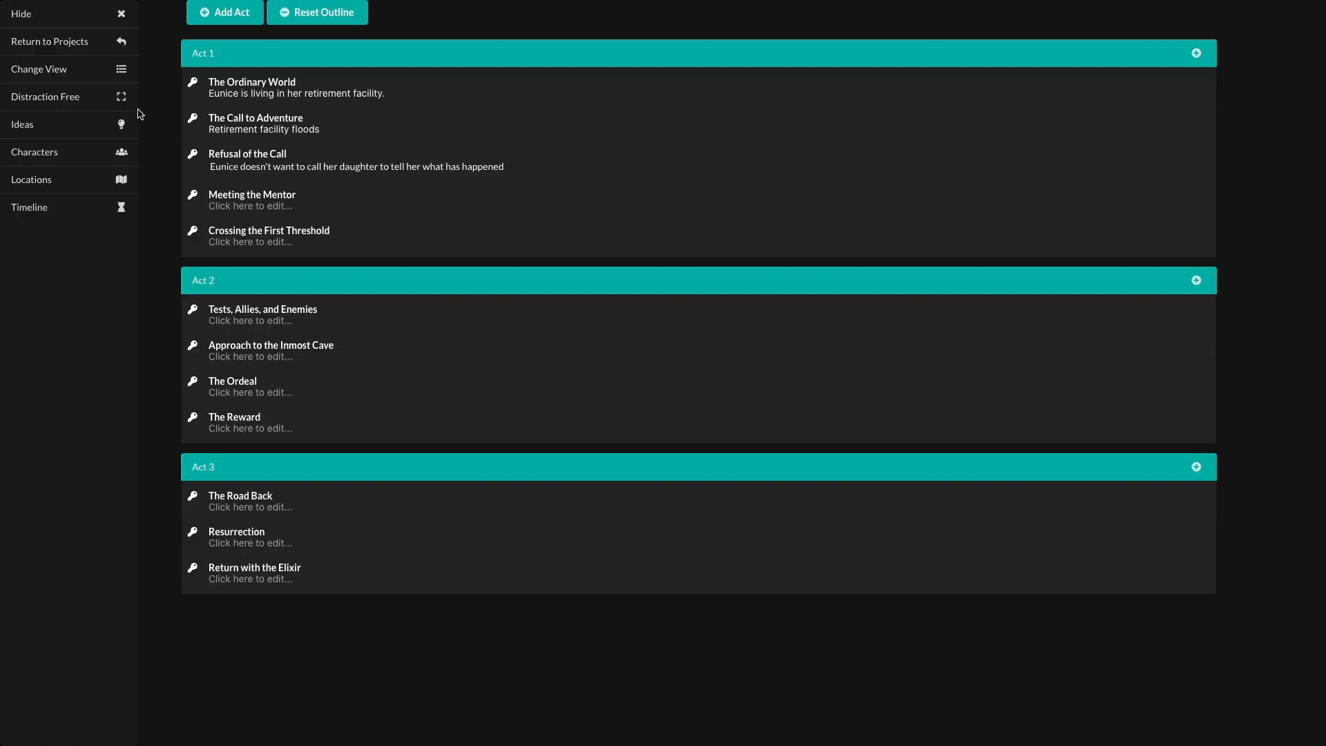
# Switch the project to the Writing view and write "It was a dark and stormy night." in Chapter 1
pyautogui.click(85, 71)
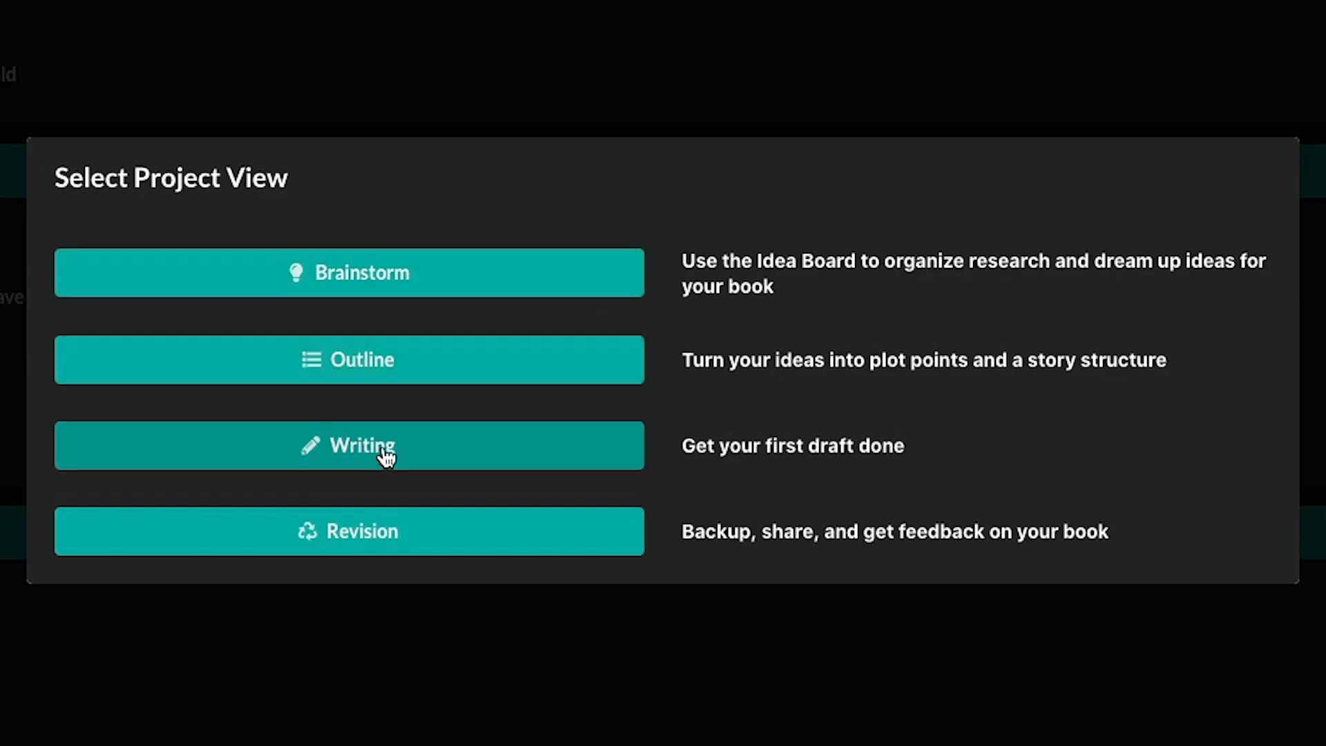
pyautogui.click(386, 455)
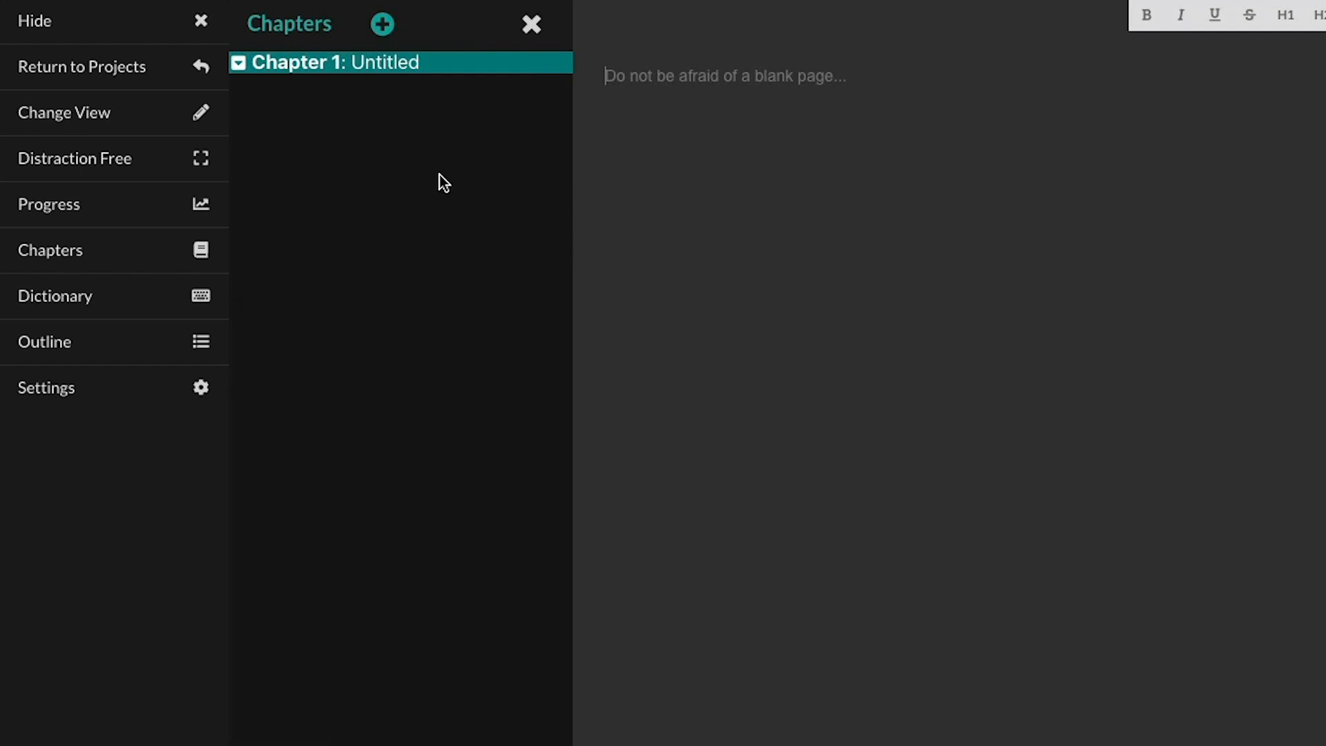
pyautogui.click(722, 76)
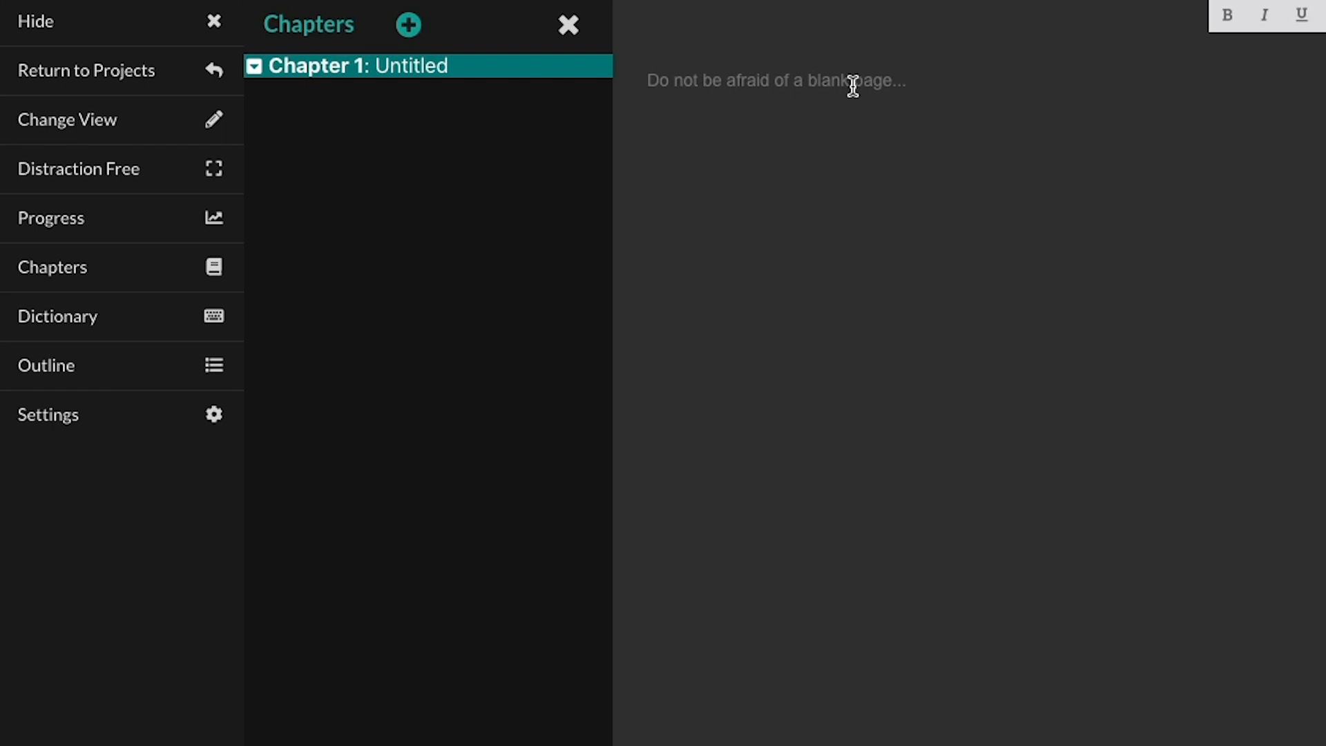
pyautogui.write('It')
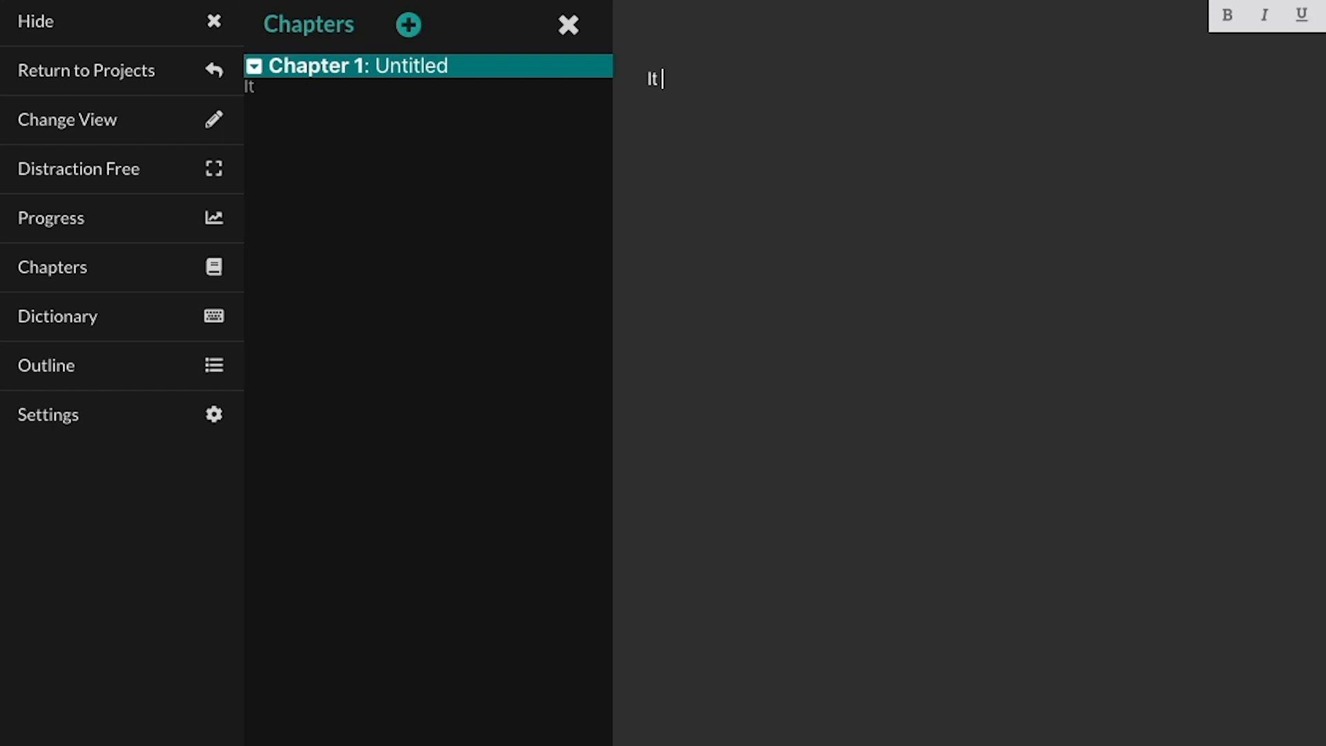
pyautogui.write(' was a dark and stormy night.')
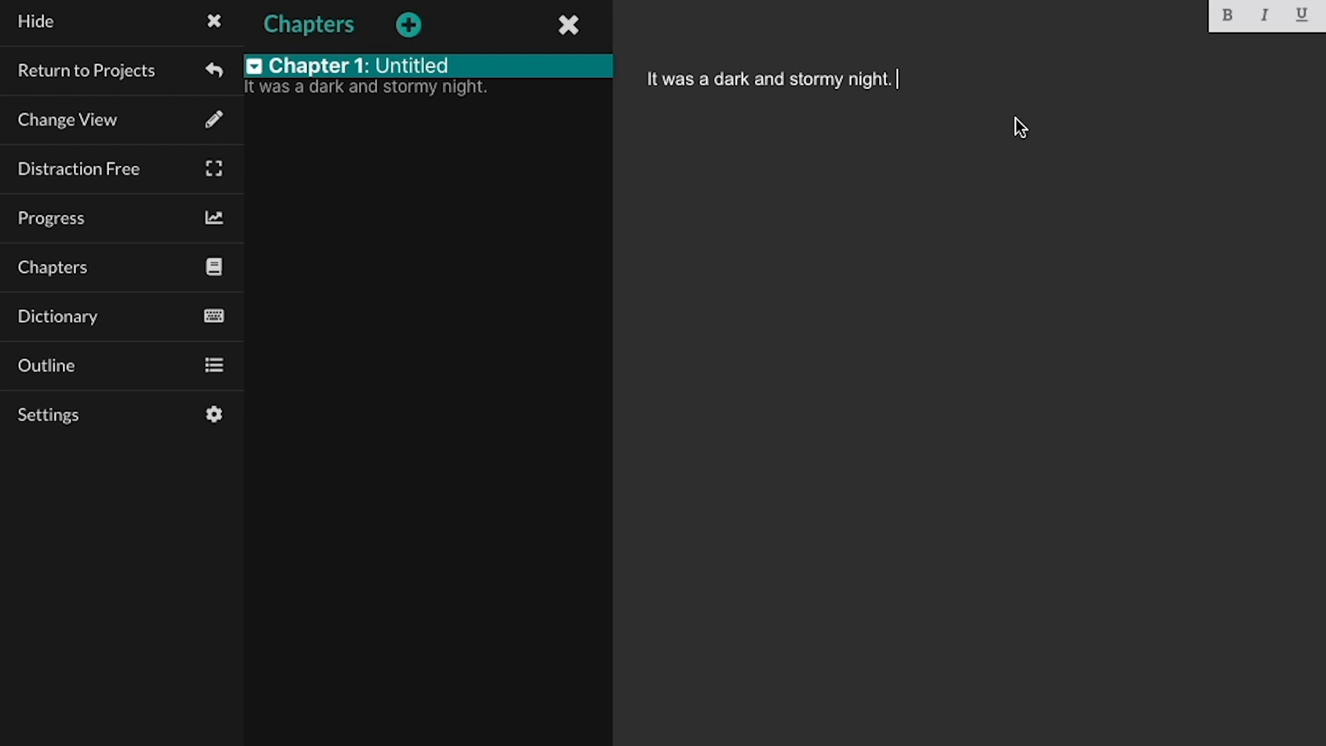
# Close the chapter list and format Chapter 1's opening sentence in Bookman at 18pt
pyautogui.click(179, 180)
pyautogui.click(570, 28)
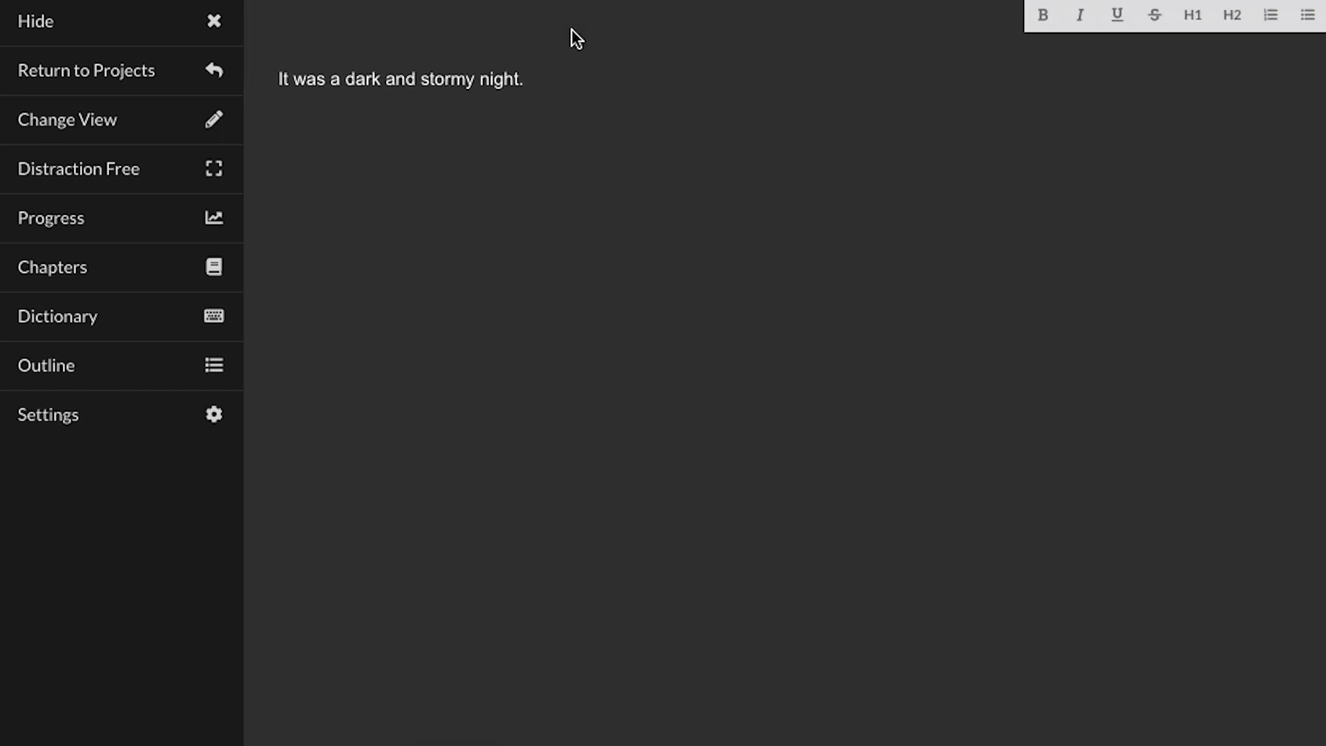
pyautogui.tripleClick(490, 77)
pyautogui.click(256, 26)
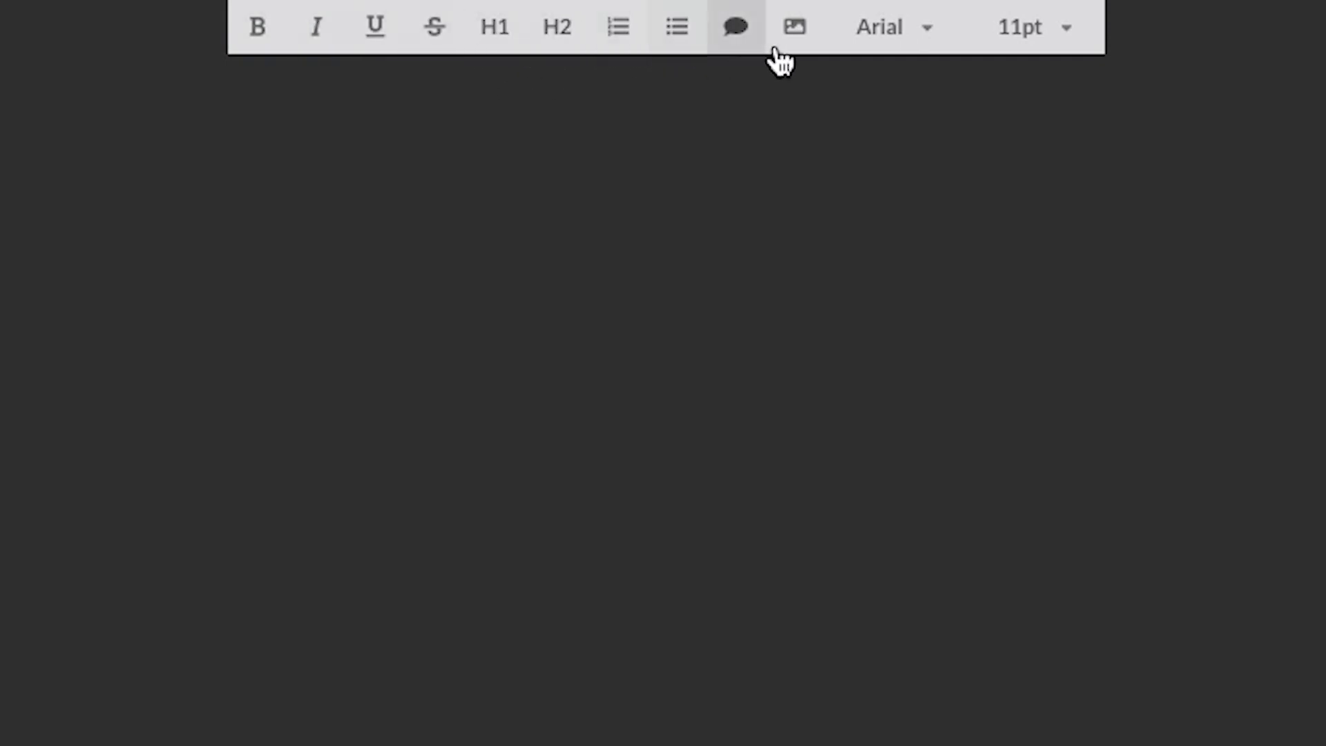
pyautogui.click(929, 31)
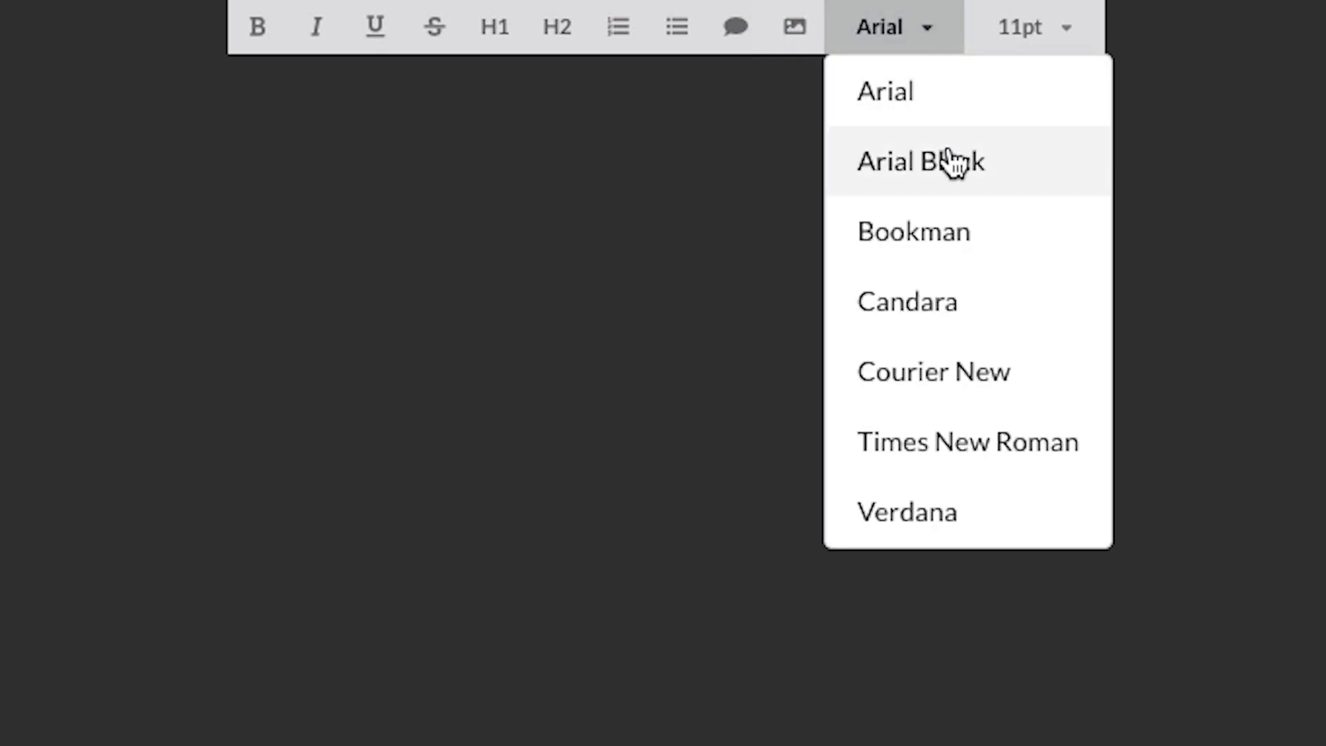
pyautogui.click(961, 235)
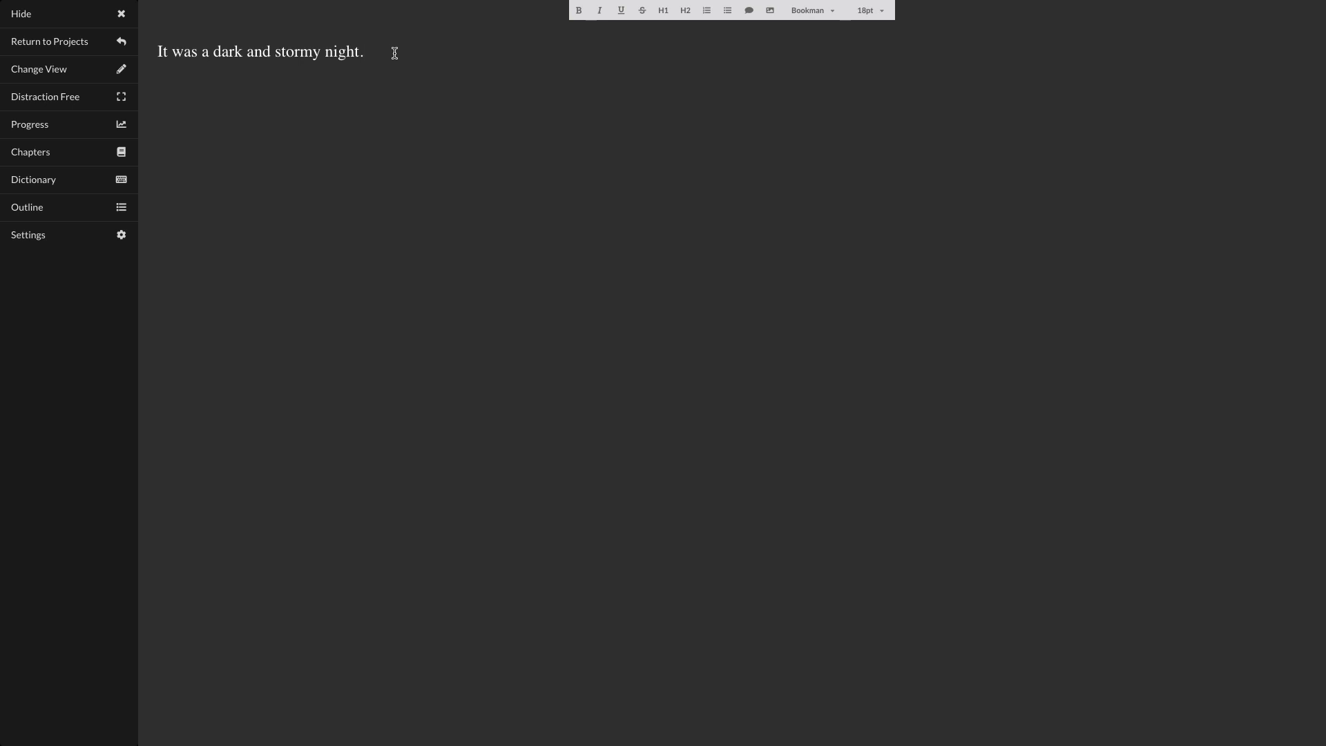
pyautogui.moveTo(395, 54); pyautogui.dragTo(244, 47)
pyautogui.click(434, 60)
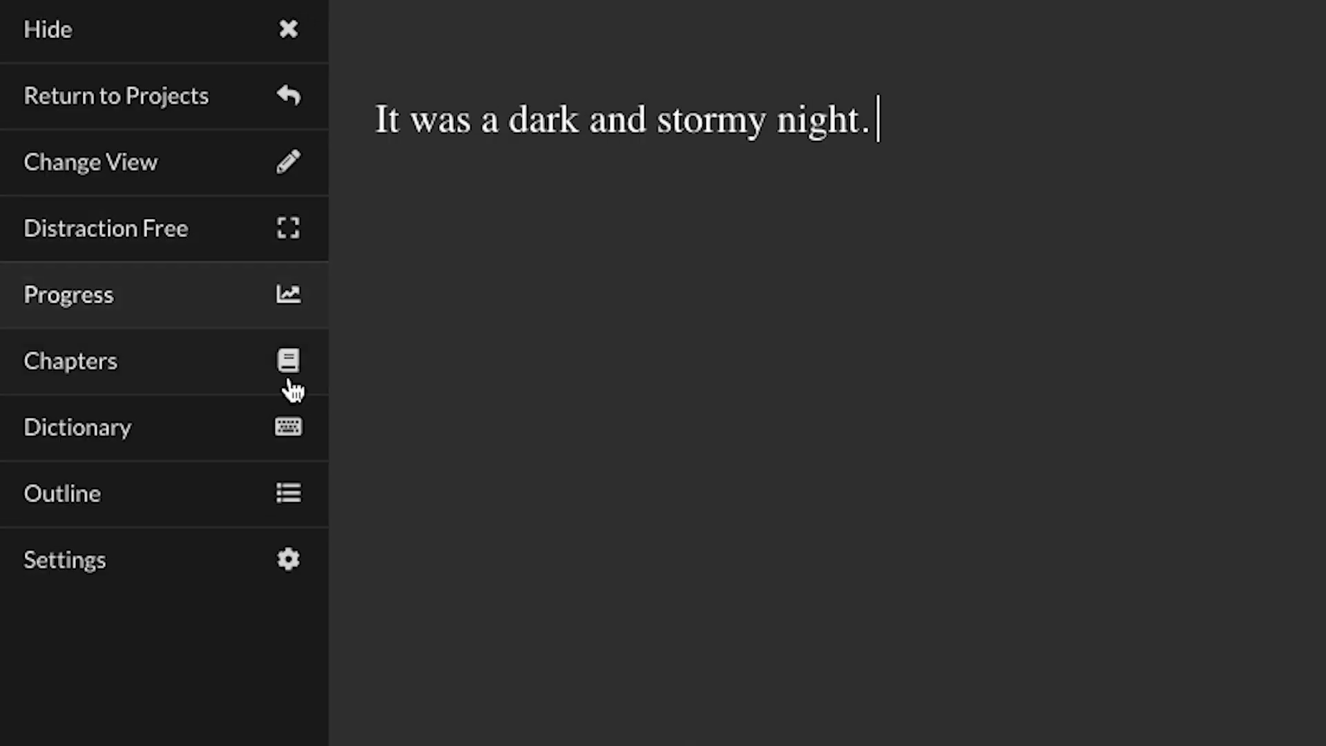
# Add a second chapter and write "It was another dark and stormy night." in it
pyautogui.click(224, 379)
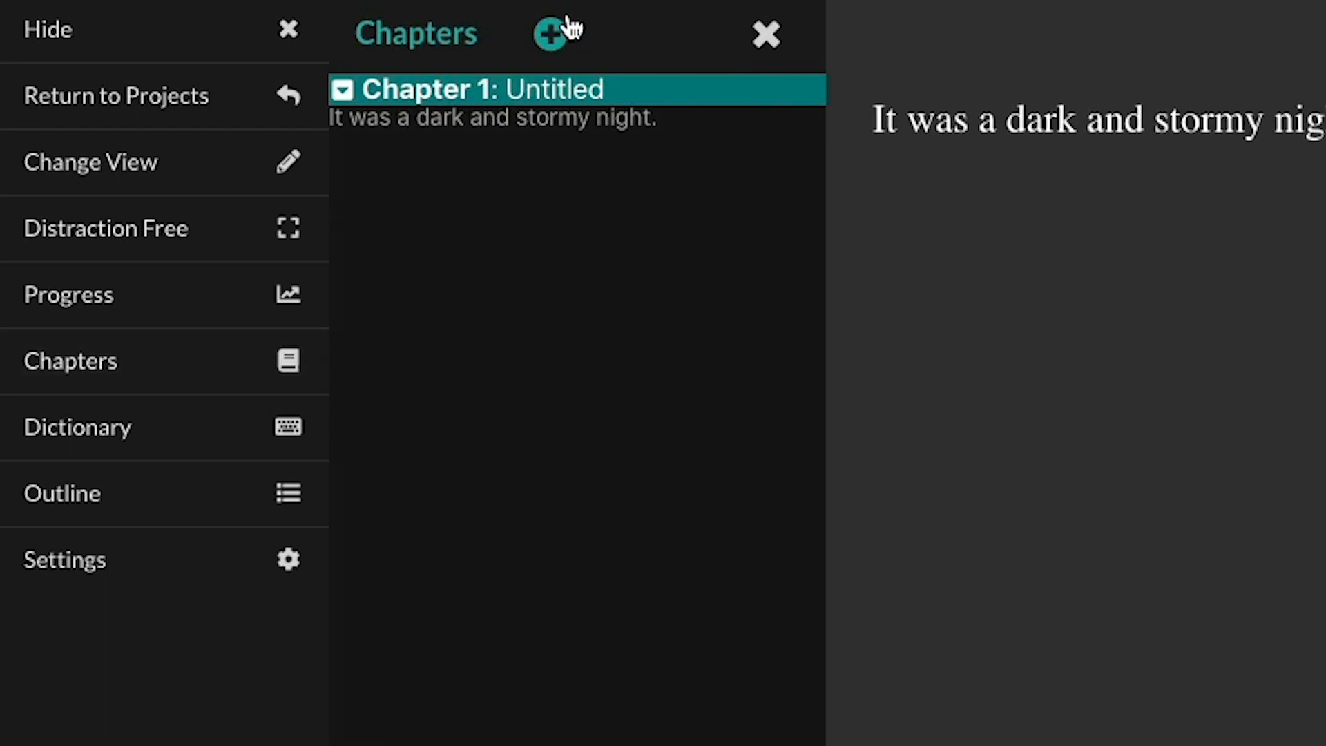
pyautogui.click(553, 36)
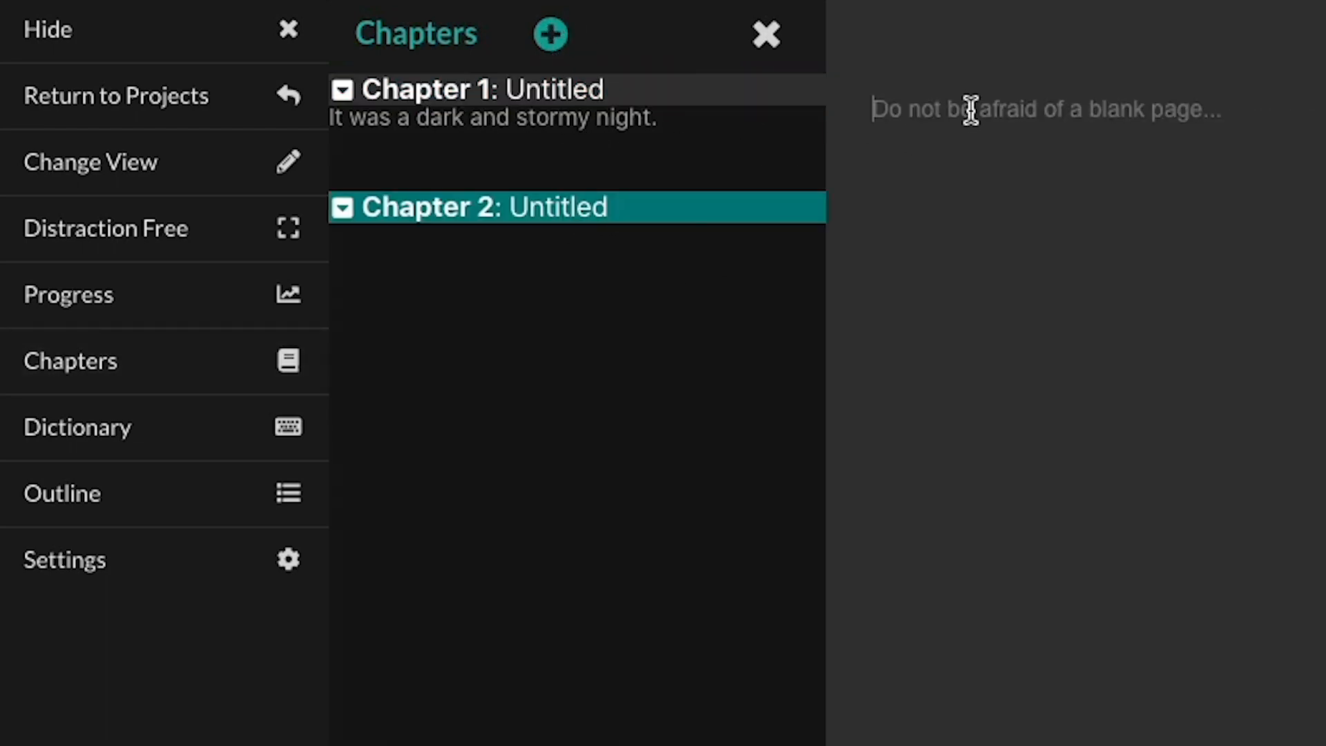
pyautogui.write('It')
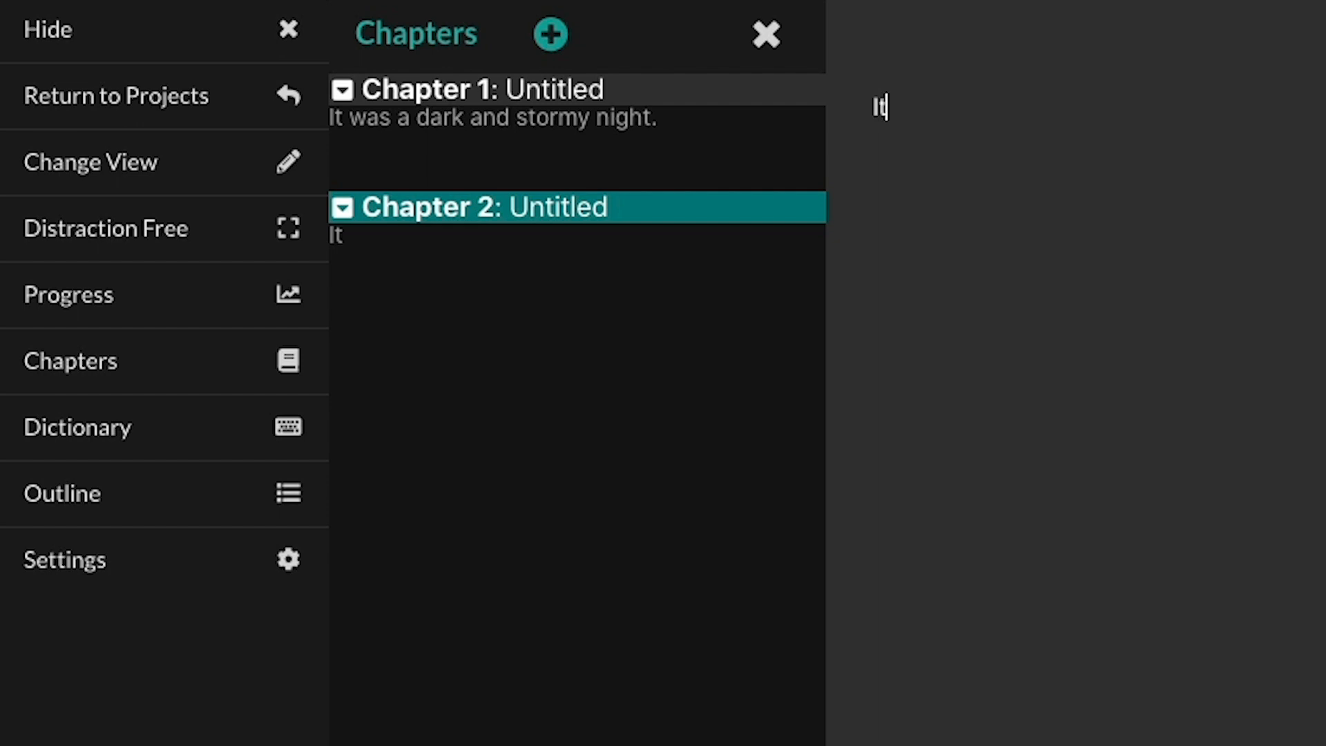
pyautogui.write(' was another dark a')
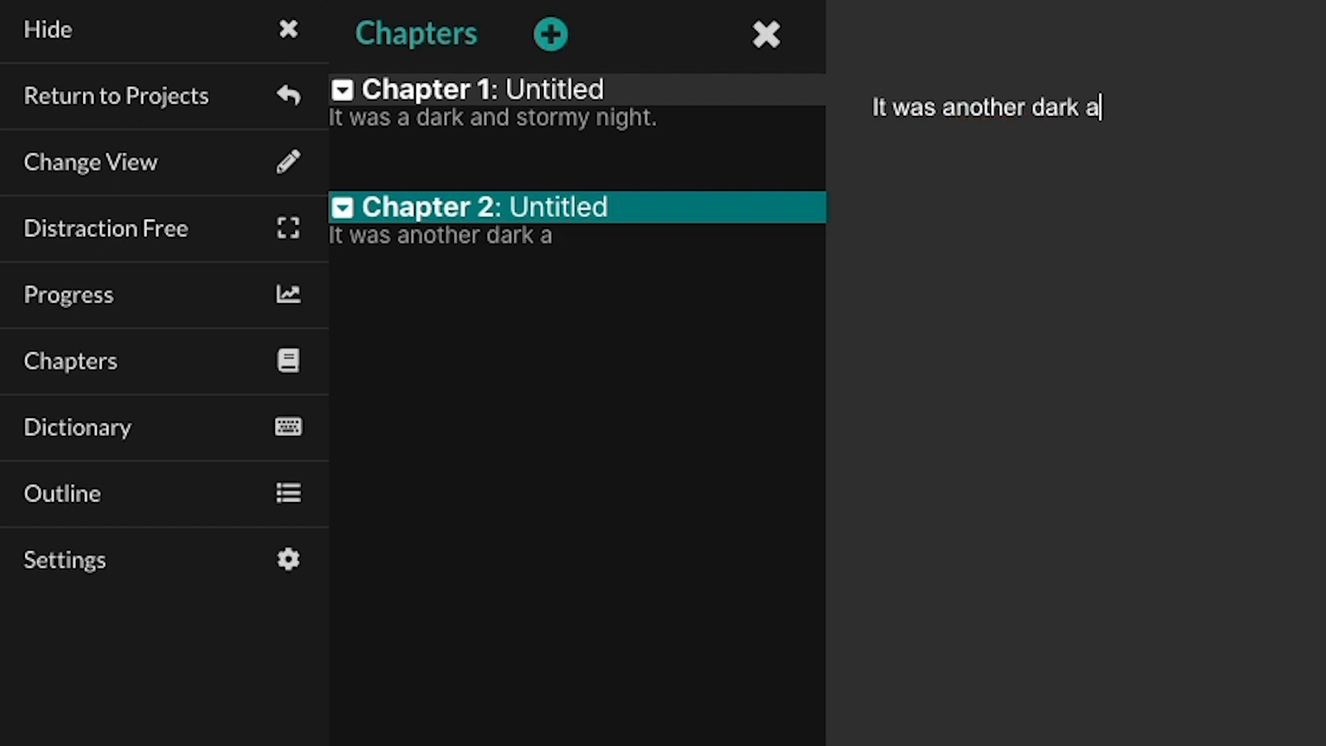
pyautogui.write('nd stormy night.')
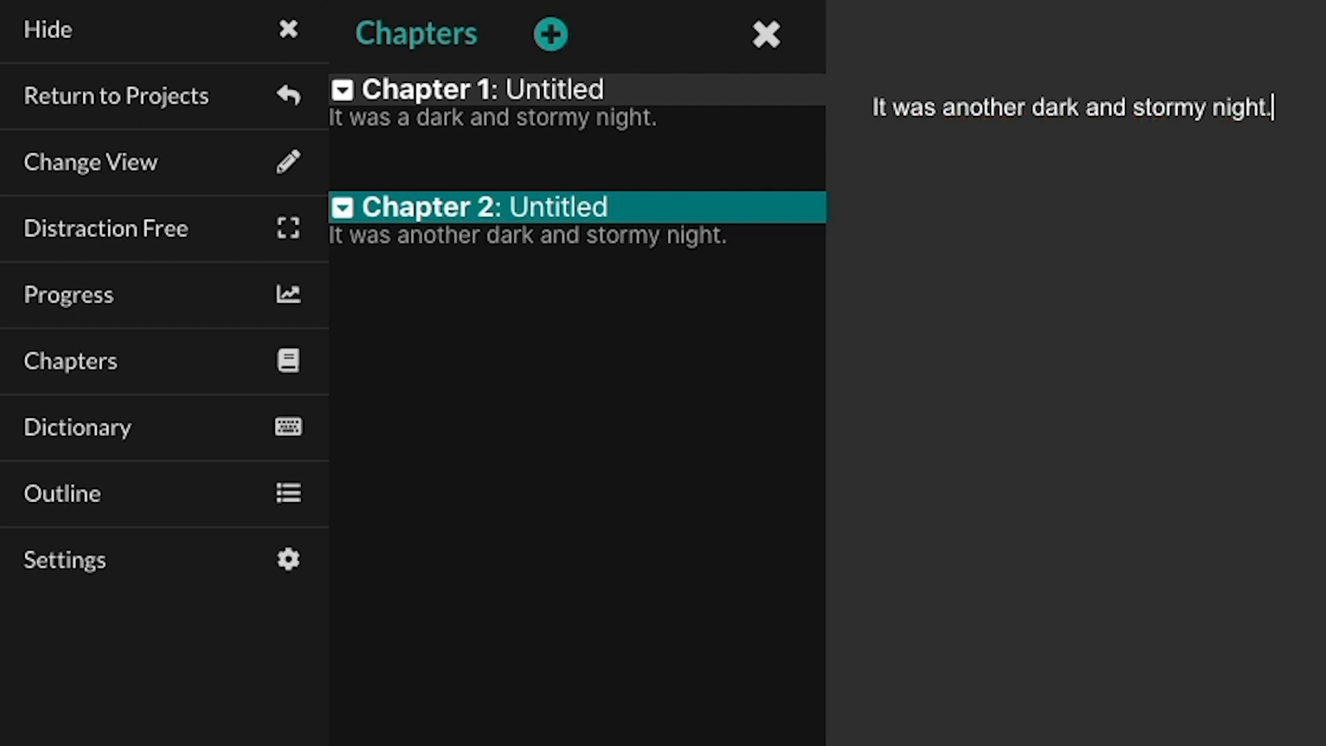
# Move Chapter 2 above Chapter 1, and move it back down to restore the original chapter order
pyautogui.click(349, 210)
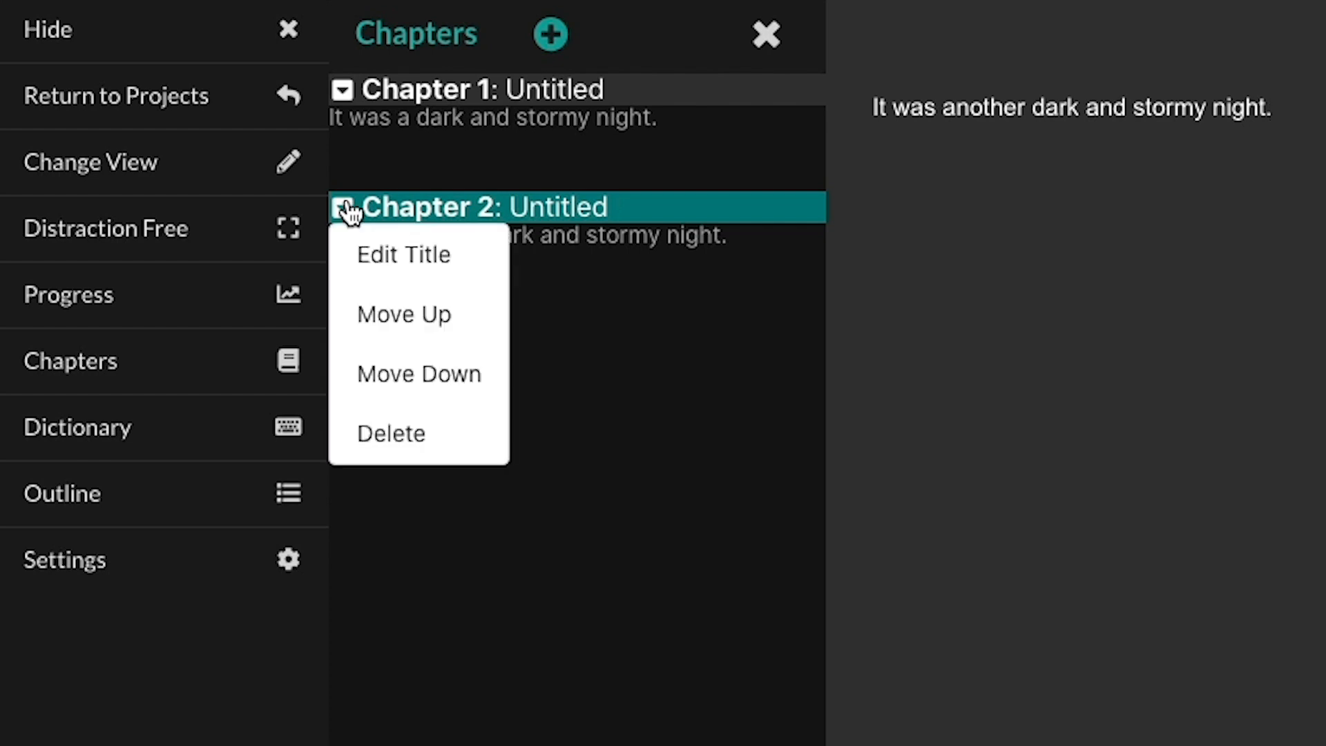
pyautogui.click(437, 319)
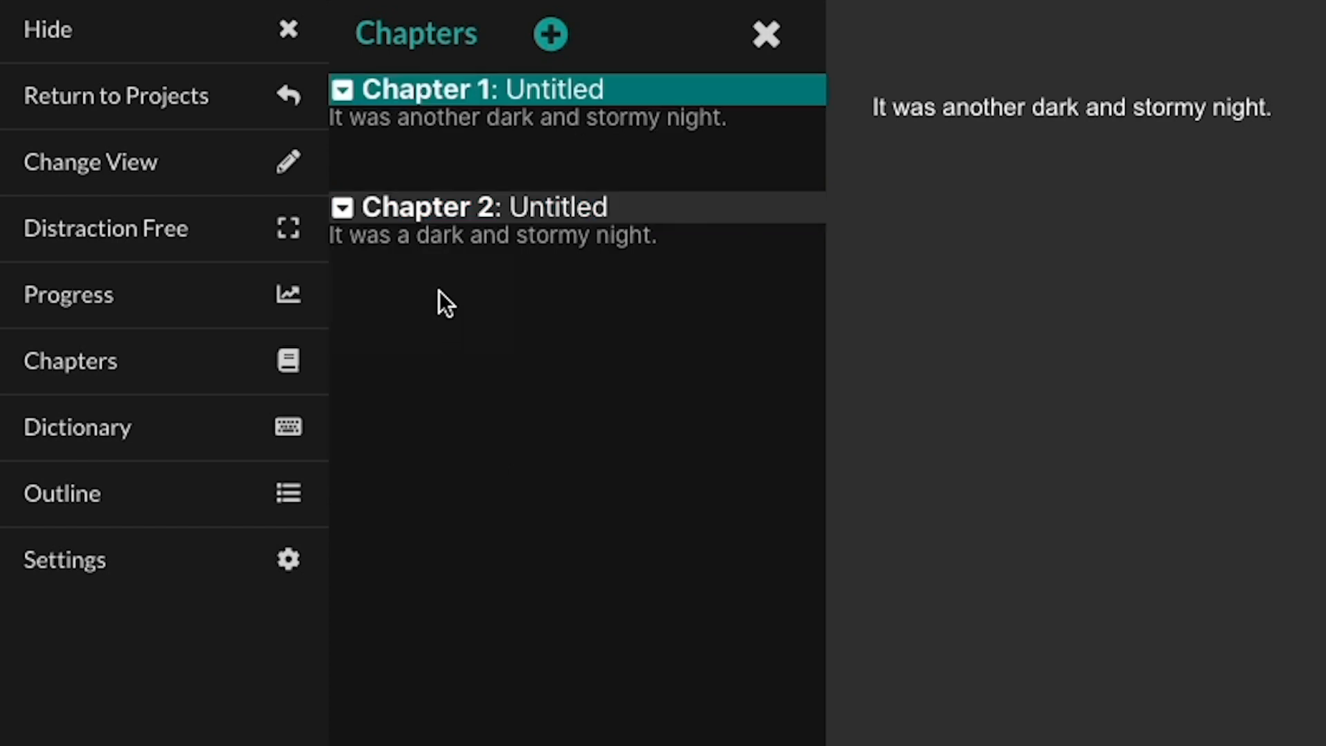
pyautogui.click(349, 100)
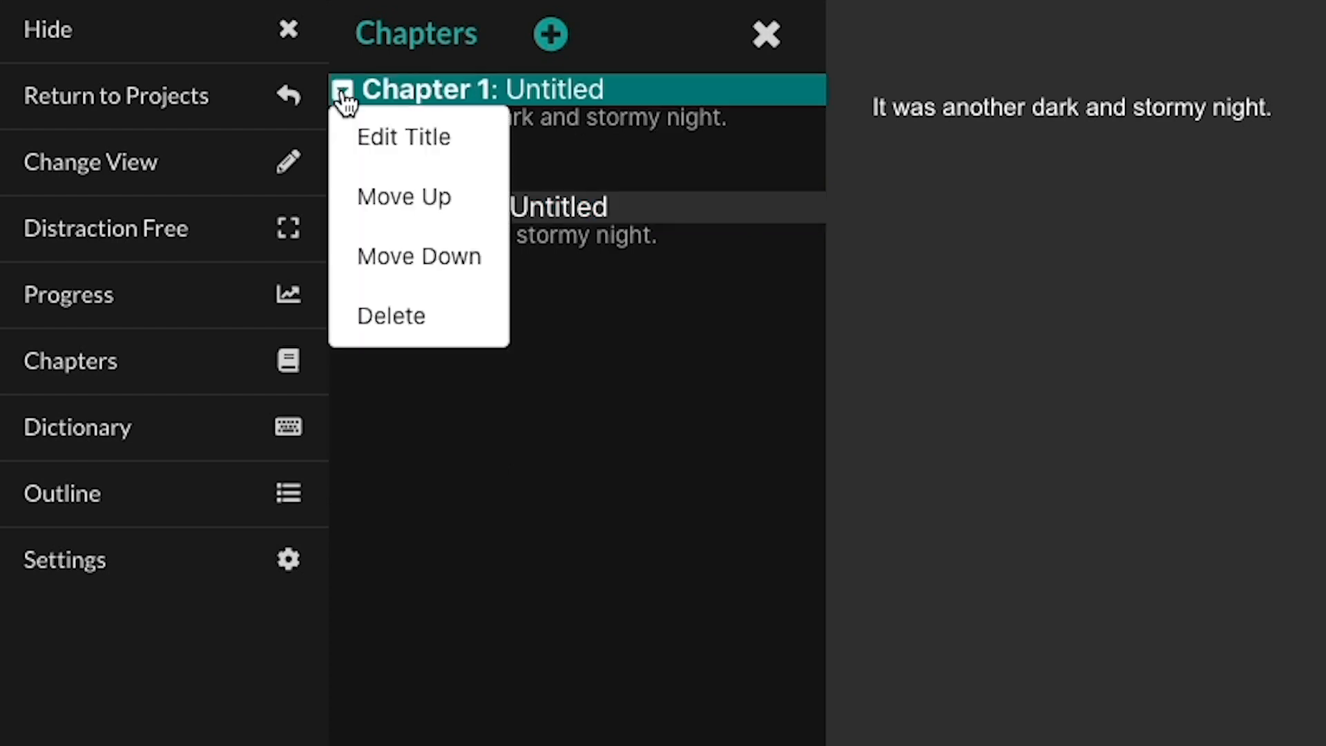
pyautogui.click(414, 265)
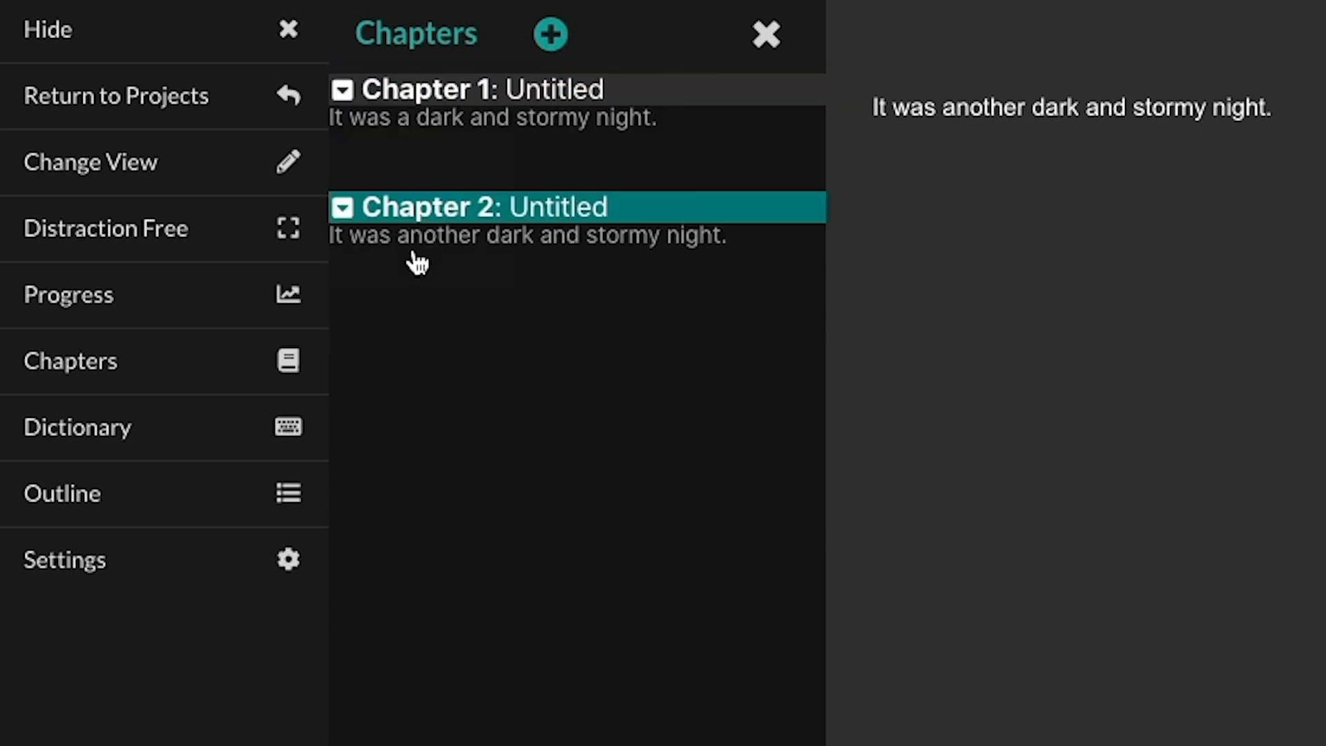
pyautogui.click(343, 91)
pyautogui.click(380, 142)
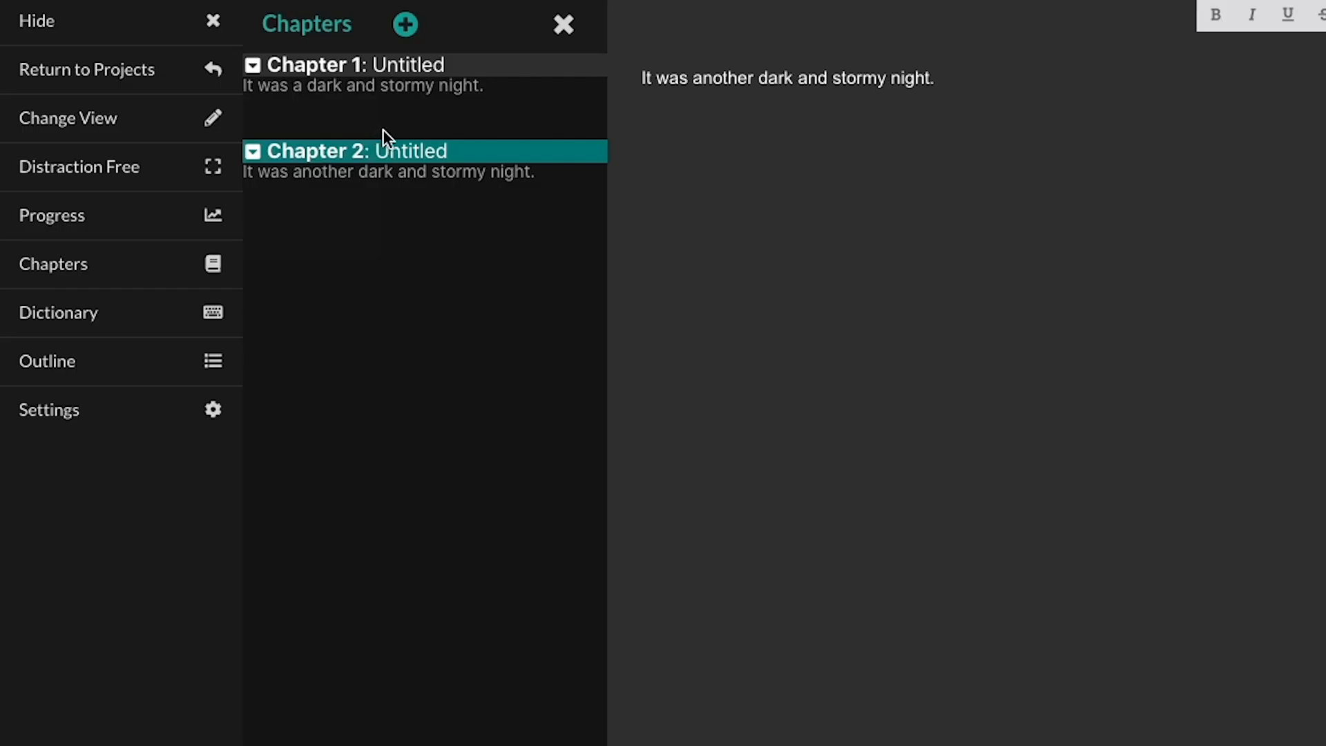
# View the story outline beside Chapter 1's text, and bring back the chapter list
pyautogui.click(401, 98)
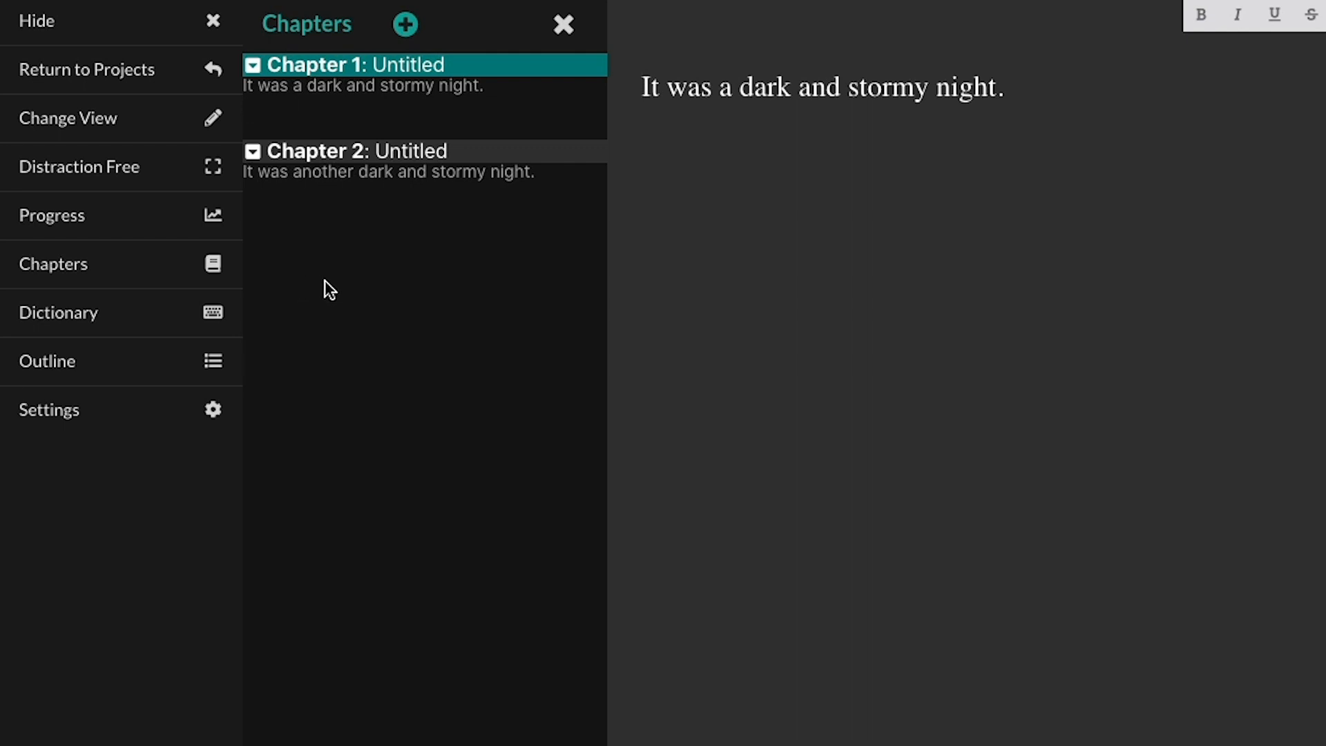
pyautogui.click(1018, 88)
pyautogui.click(67, 369)
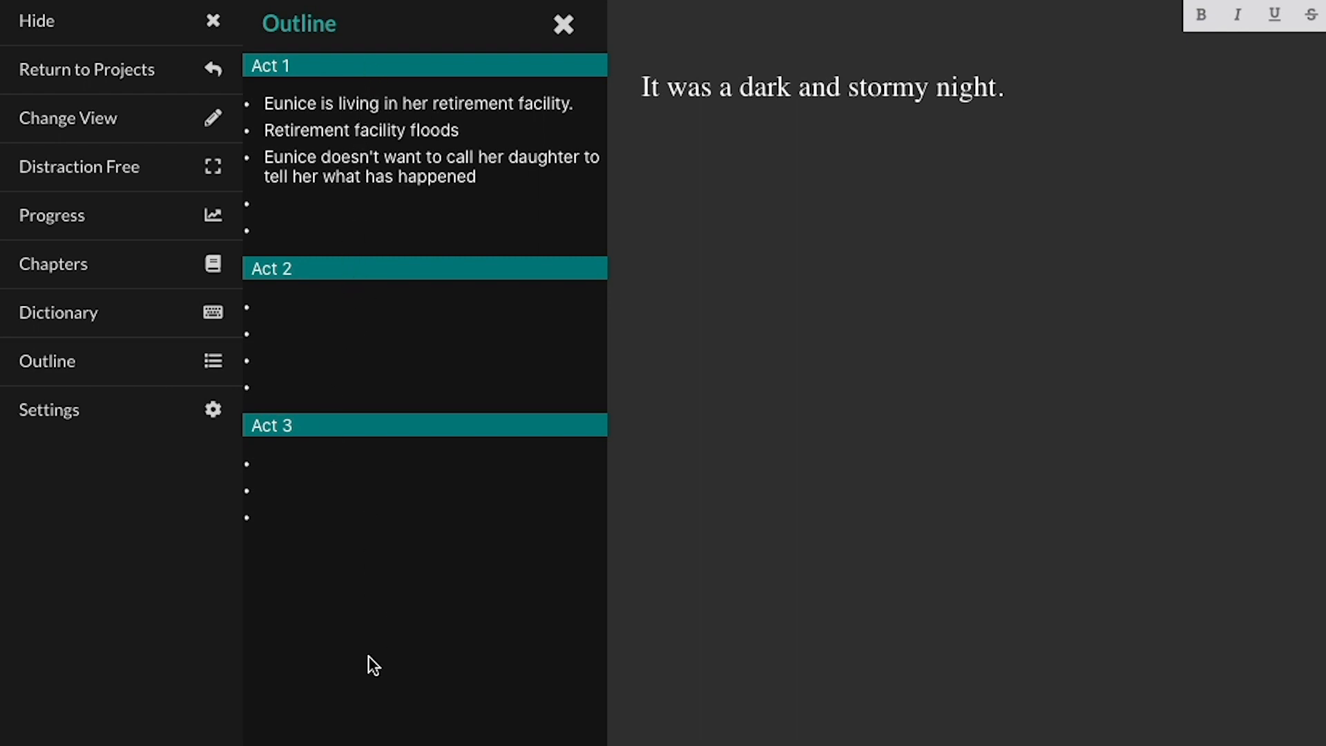
pyautogui.click(563, 28)
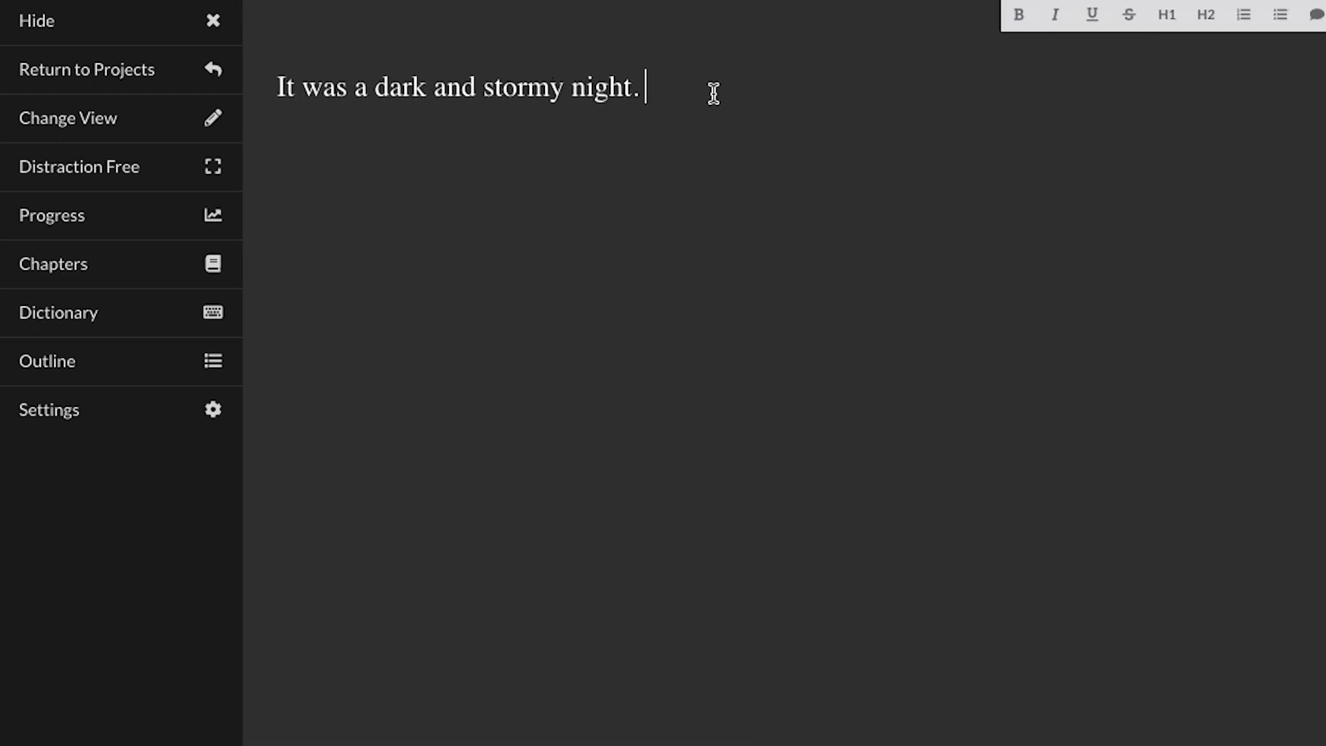
pyautogui.click(81, 280)
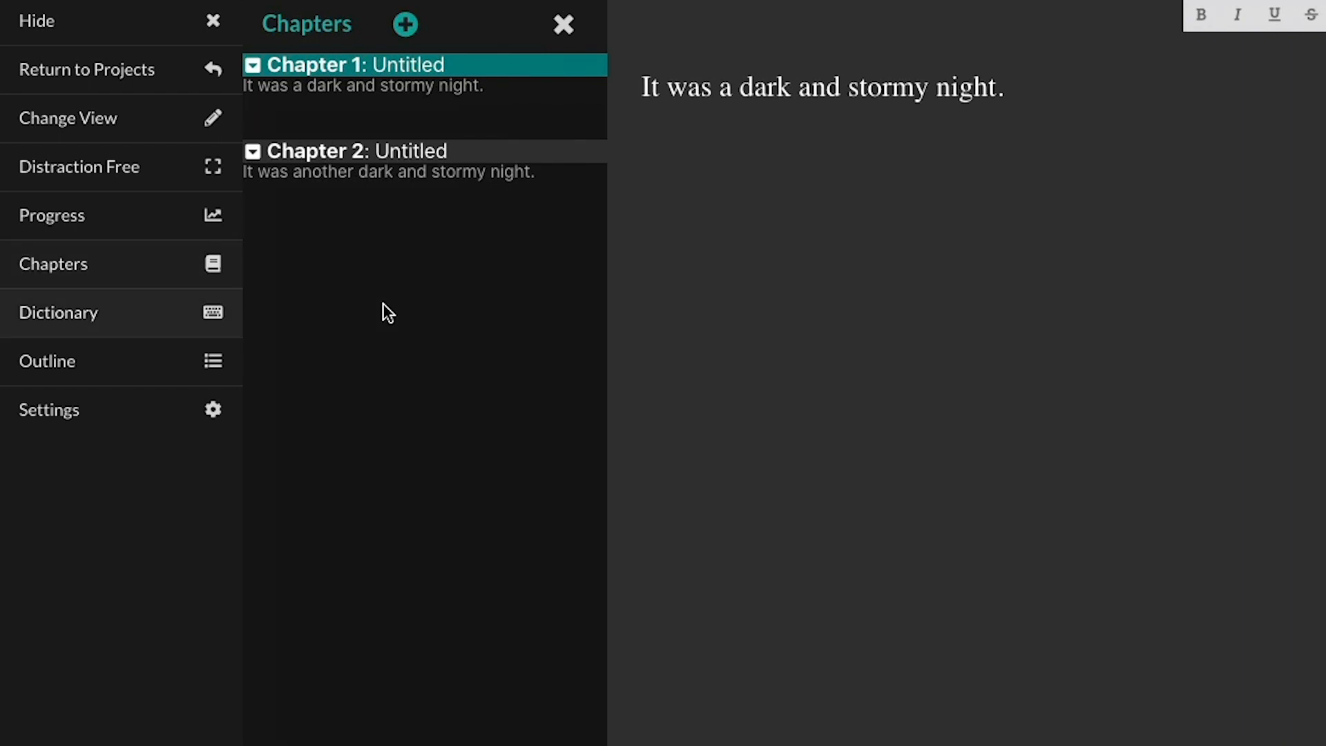
# Check the story outline beside Chapter 1, and look up "cetacean" in both the dictionary and the thesaurus
pyautogui.click(64, 372)
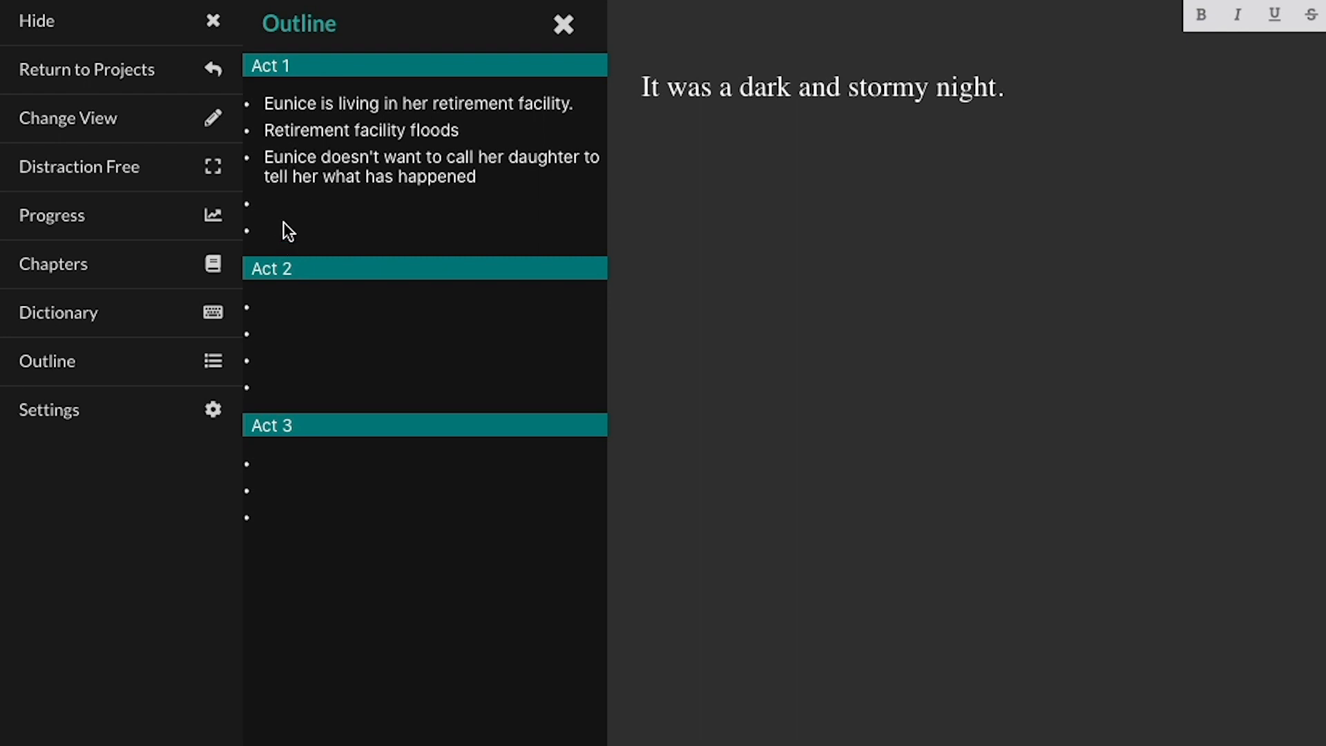
pyautogui.click(105, 319)
pyautogui.click(439, 97)
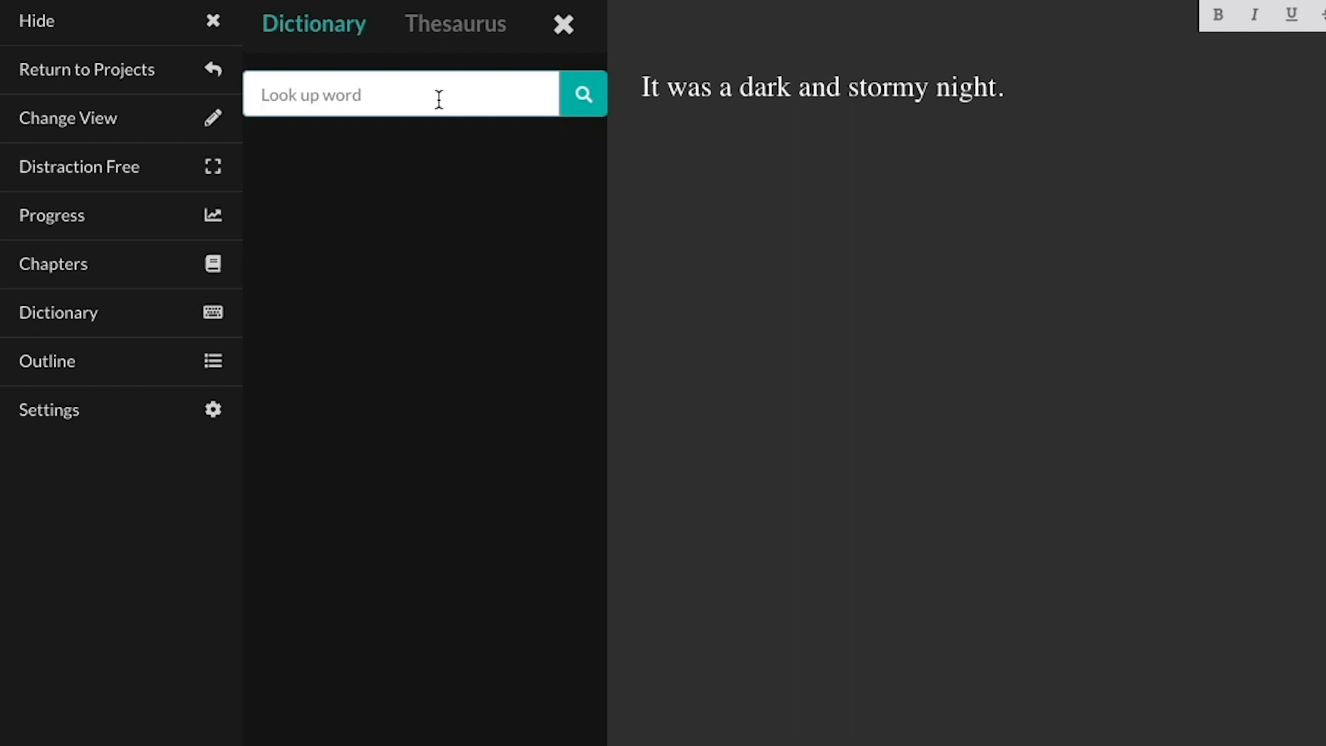
pyautogui.write('cetacean')
pyautogui.press('Return')
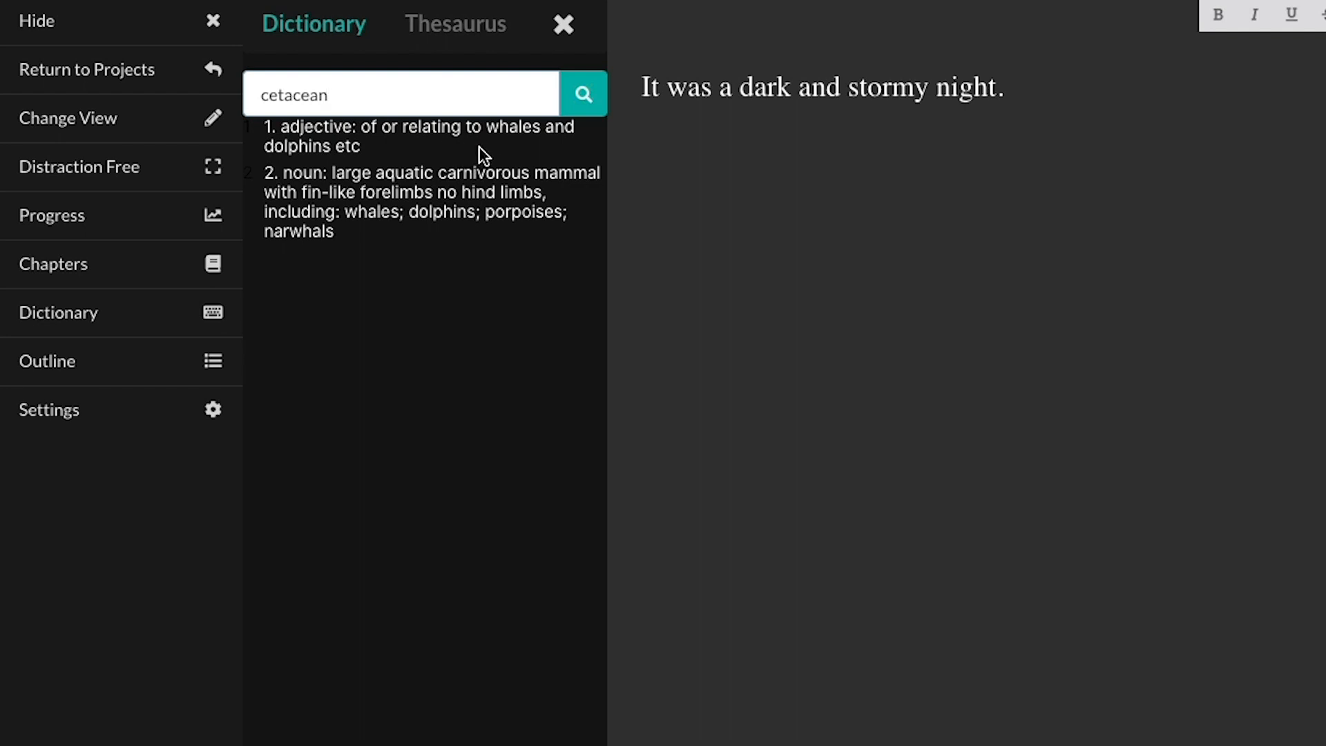
pyautogui.click(470, 31)
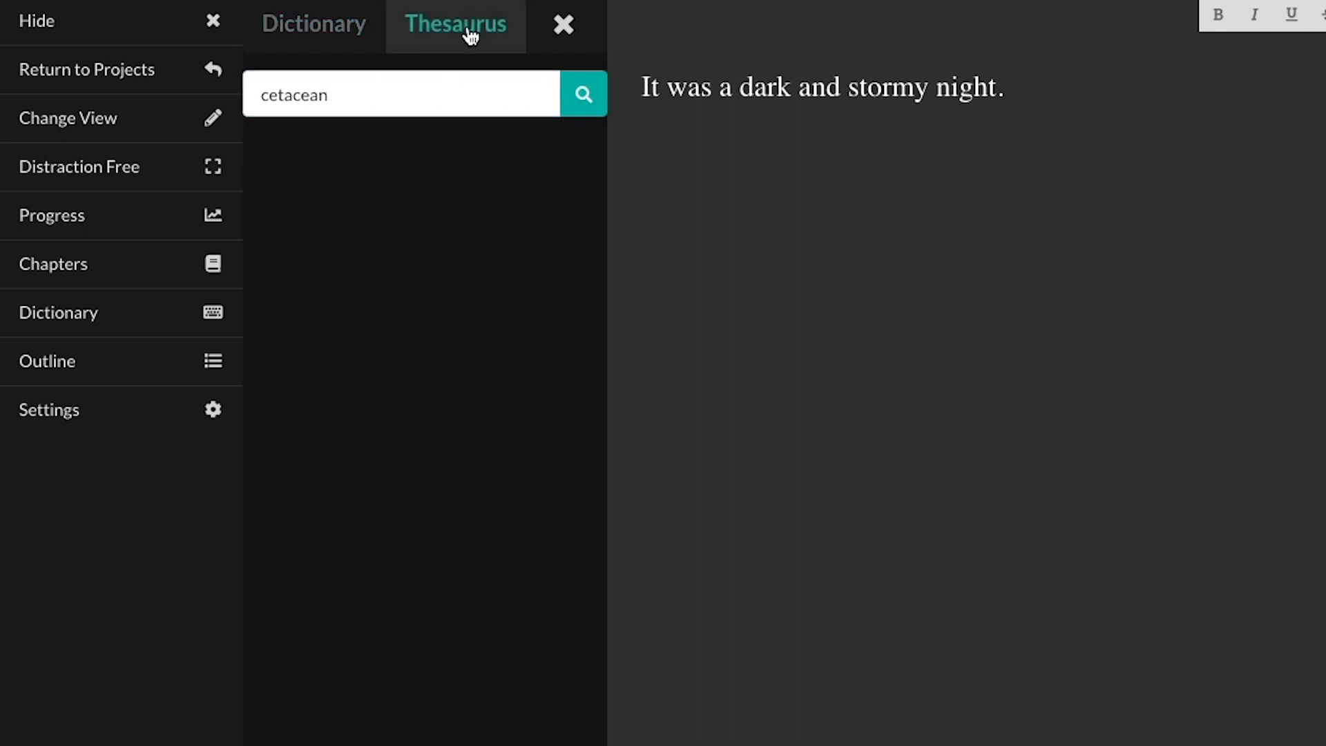
pyautogui.click(583, 95)
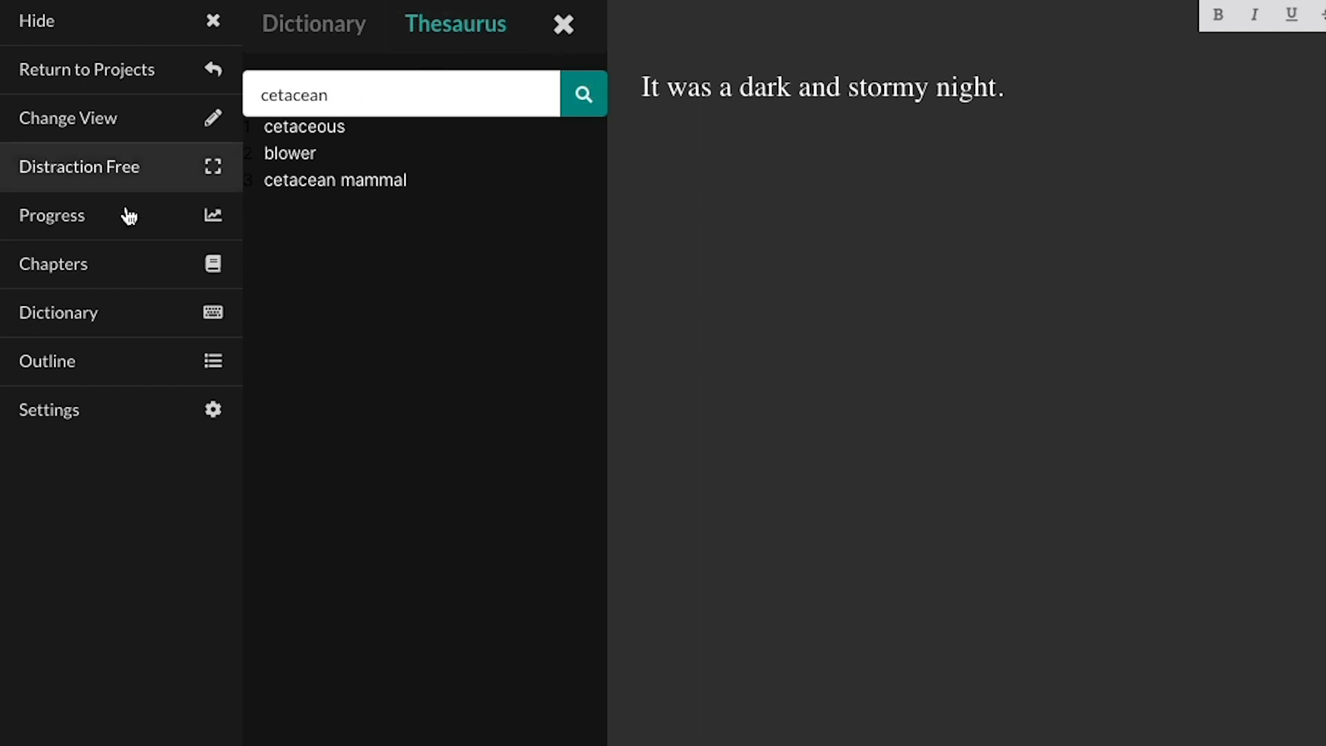
# View the book's word-count progress and open the writing settings
pyautogui.click(84, 225)
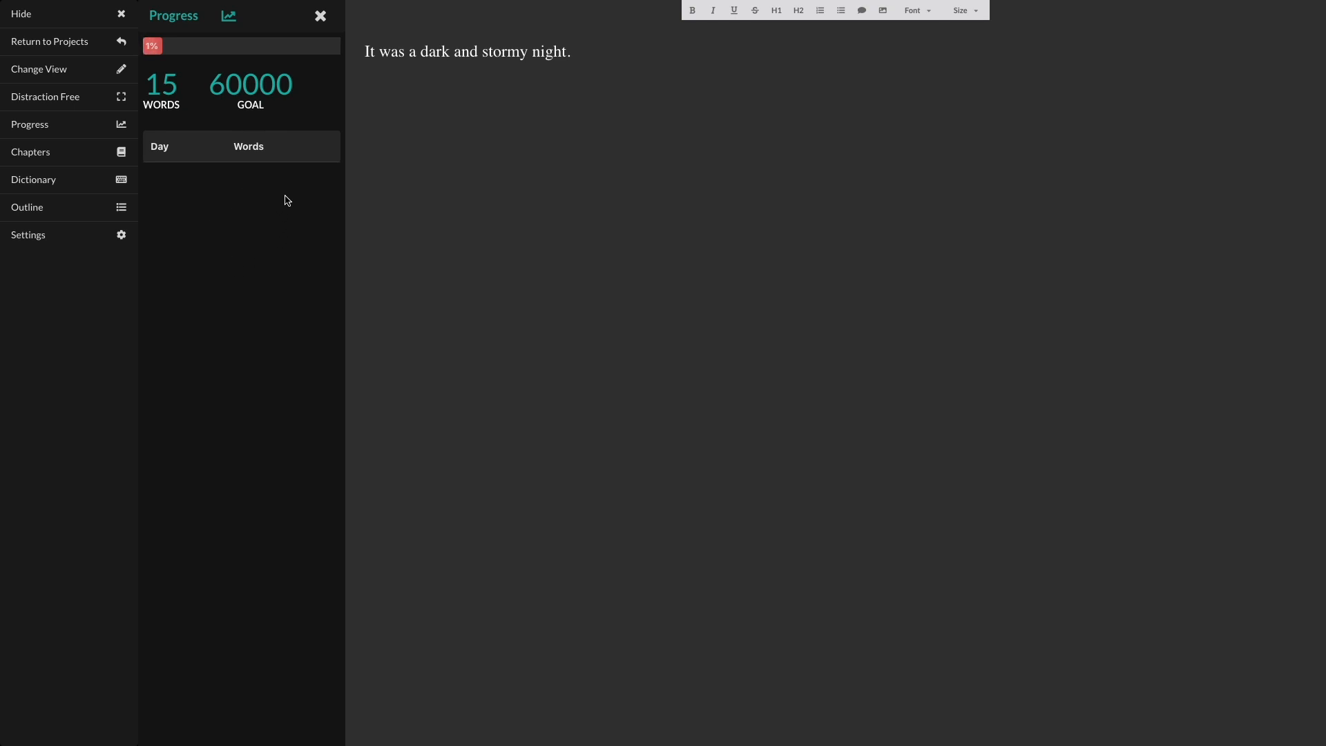
pyautogui.click(52, 241)
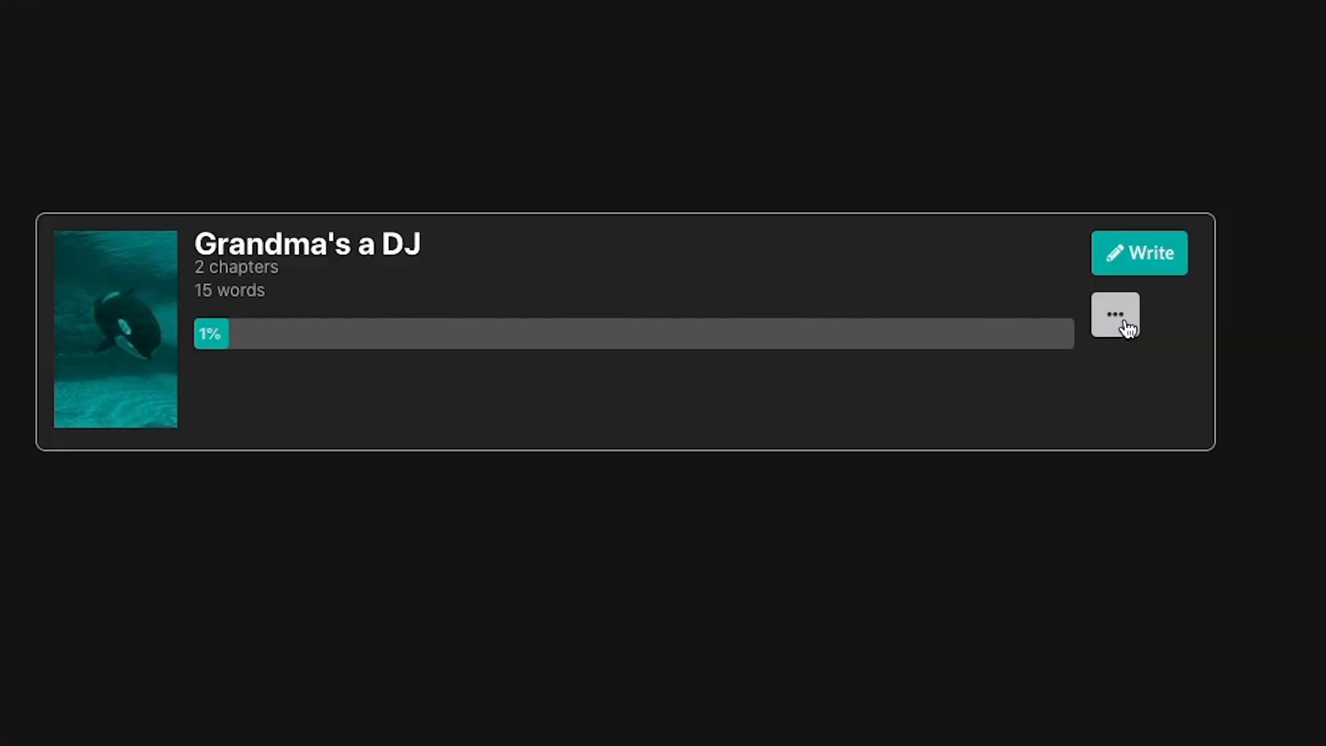
# View the file formats offered for exporting "Grandma's a DJ", and leave without exporting
pyautogui.click(1128, 328)
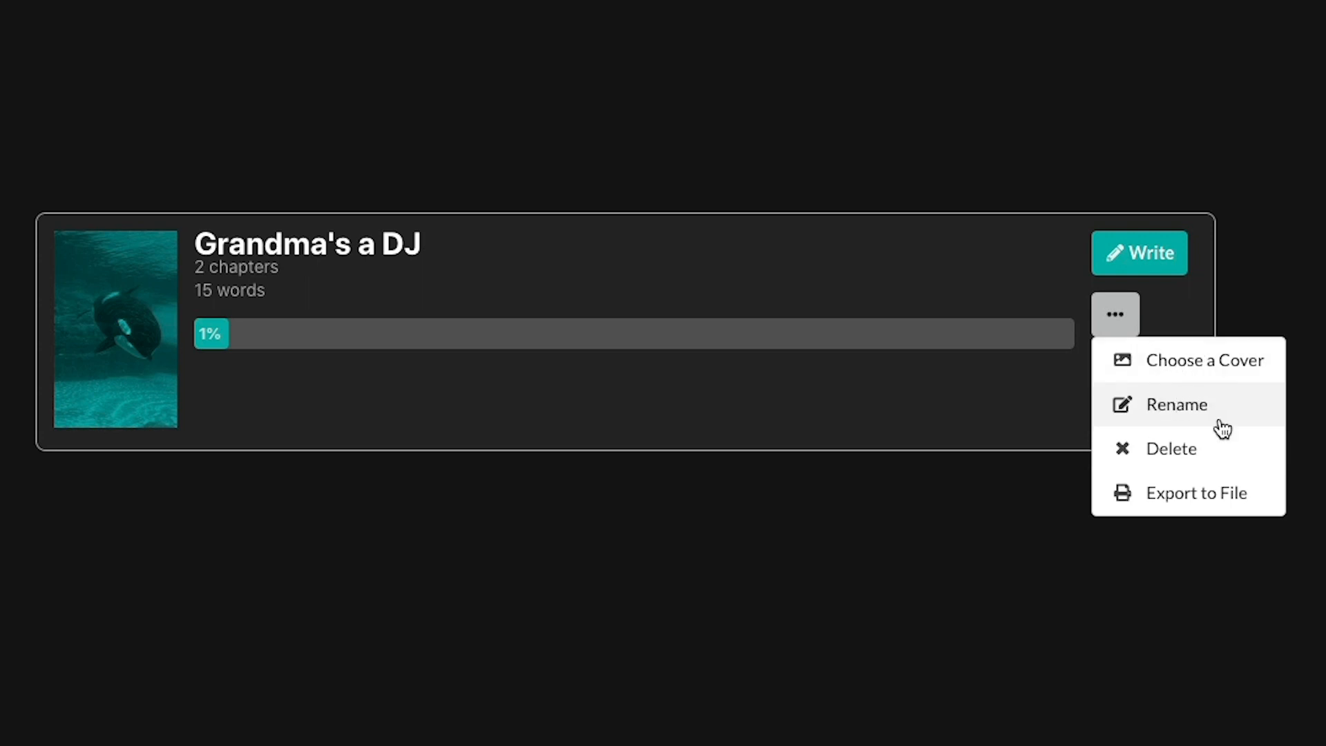
pyautogui.click(1214, 496)
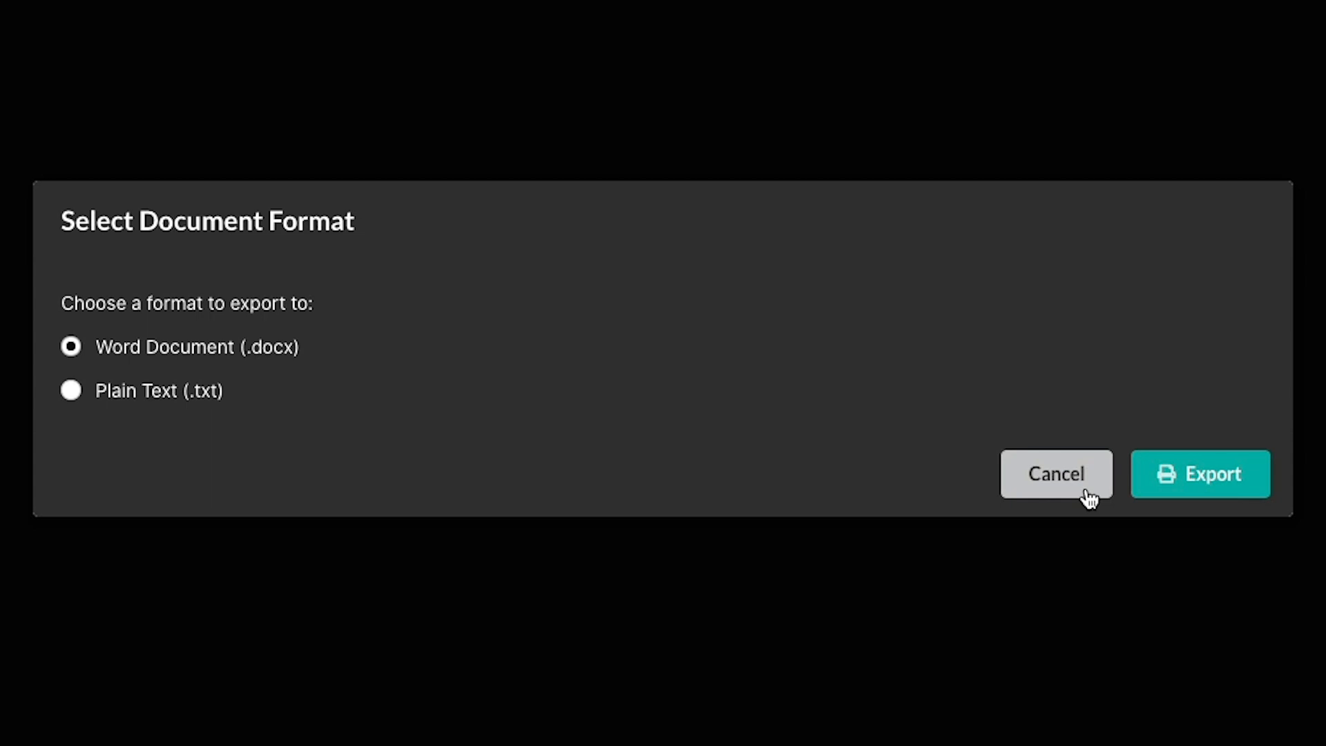
pyautogui.click(1036, 491)
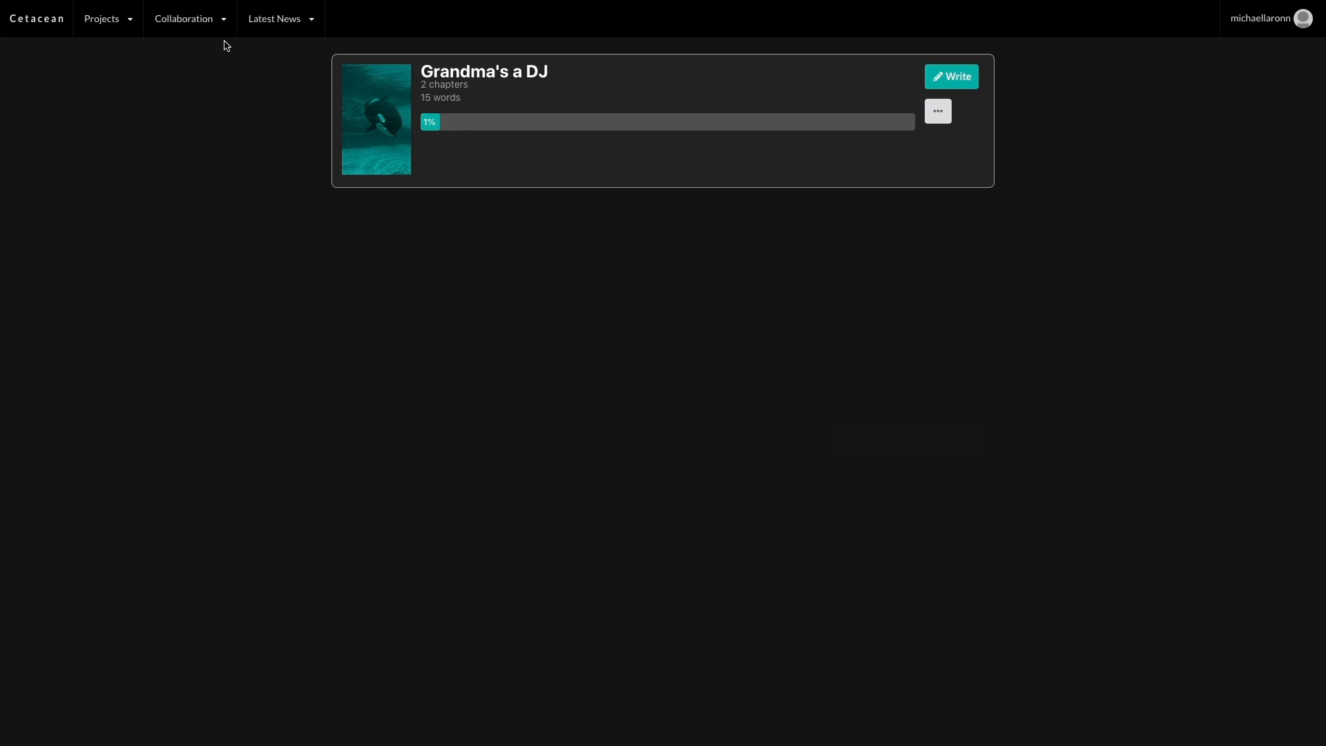
pyautogui.click(183, 28)
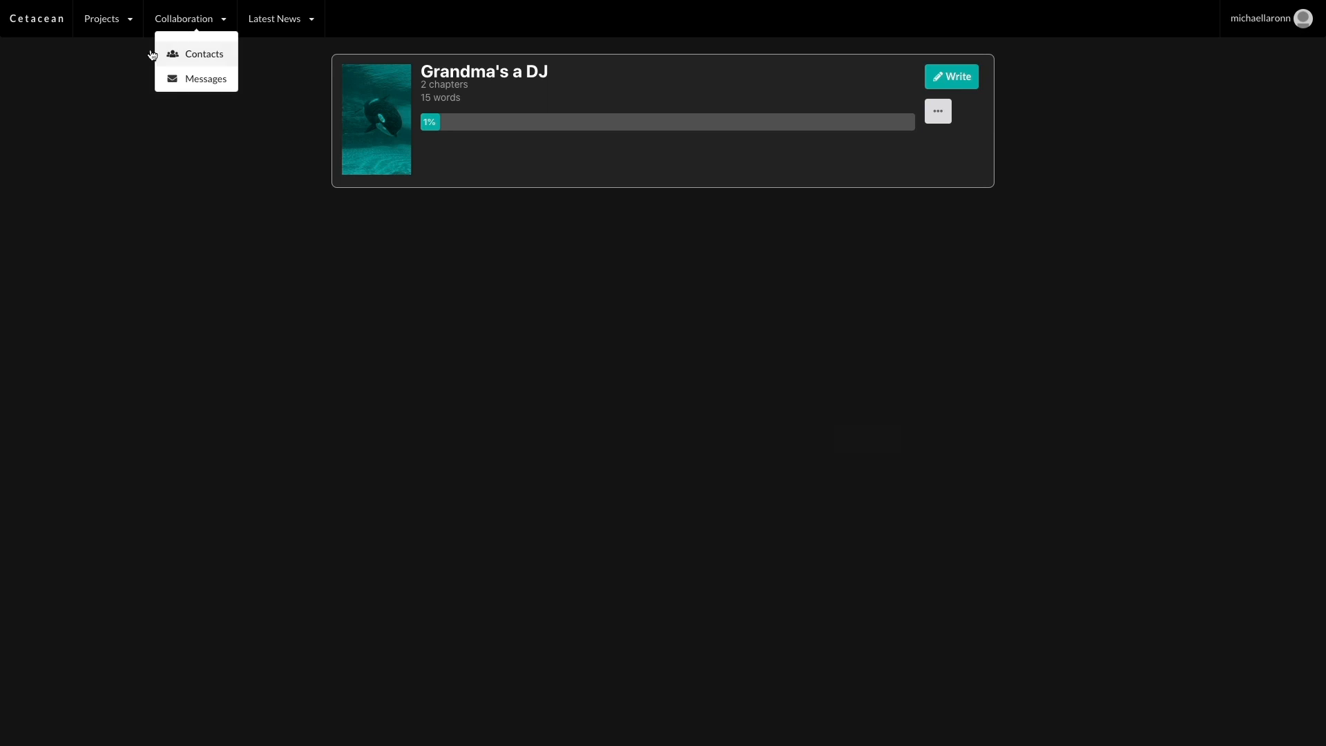
pyautogui.click(128, 77)
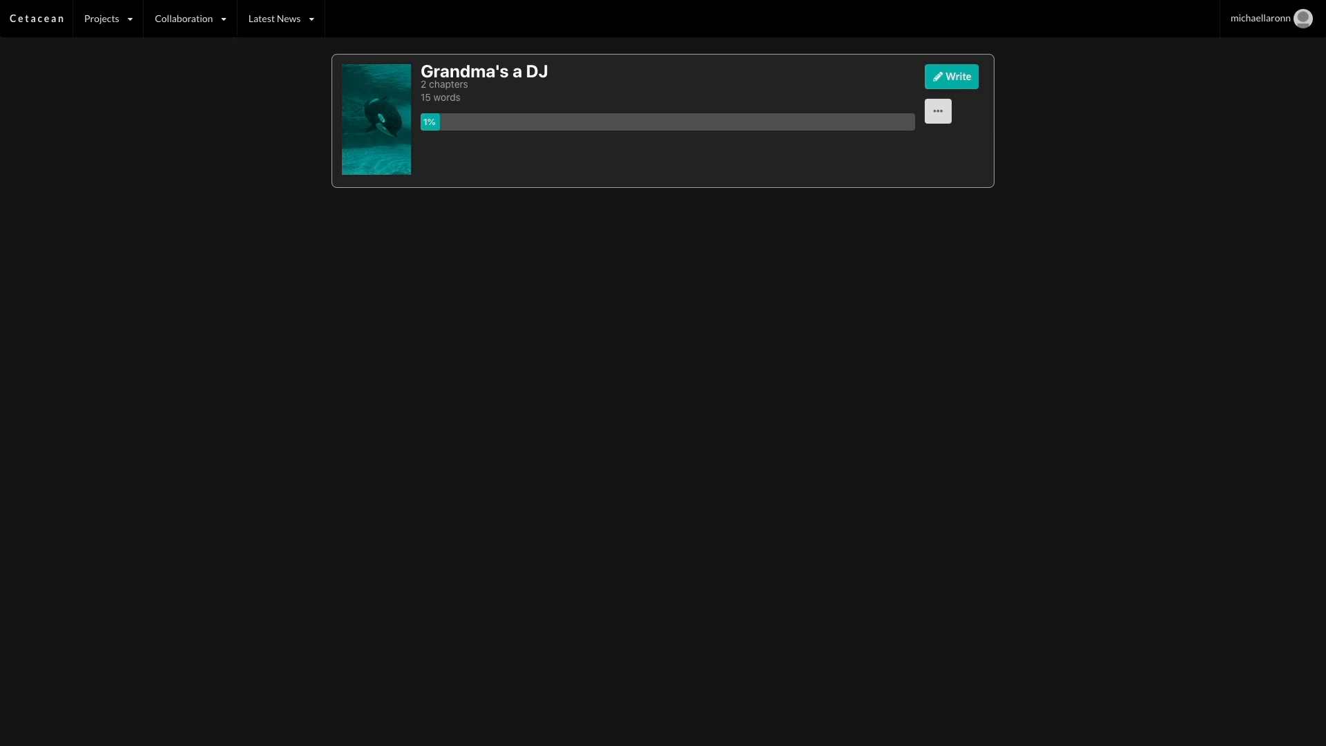